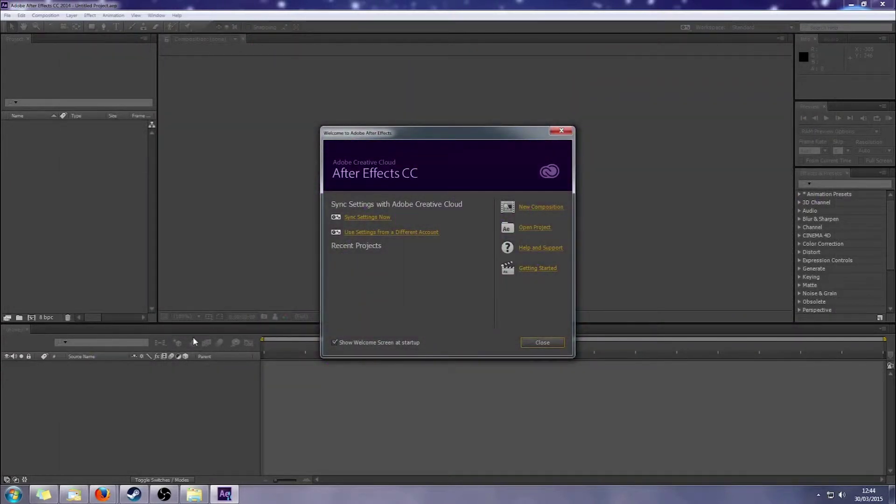
Step: Create a new composition from the welcome screen with its frame rate set to 24 fps
{"action": "left_click", "coordinate": [550, 207]}
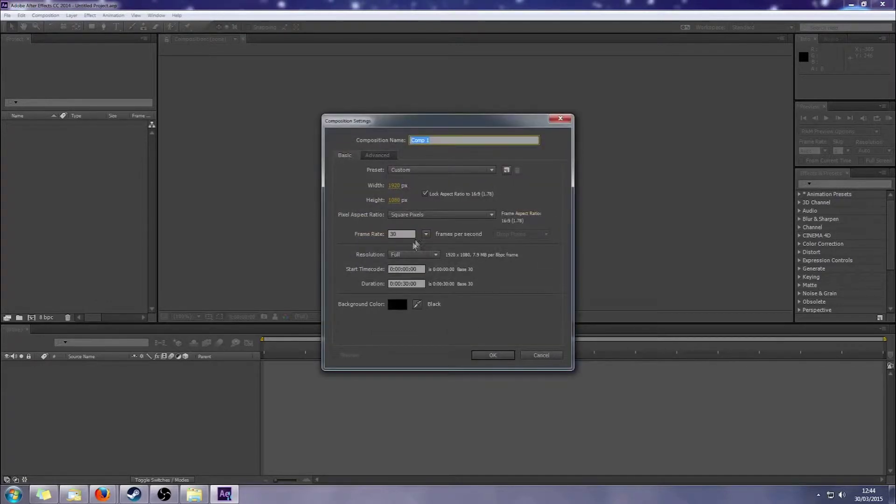
{"action": "left_click", "coordinate": [426, 234]}
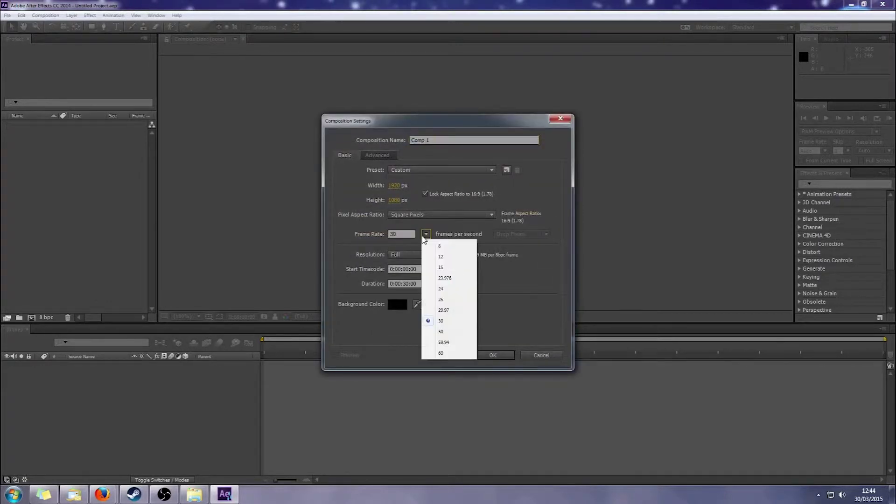
{"action": "left_click", "coordinate": [452, 289]}
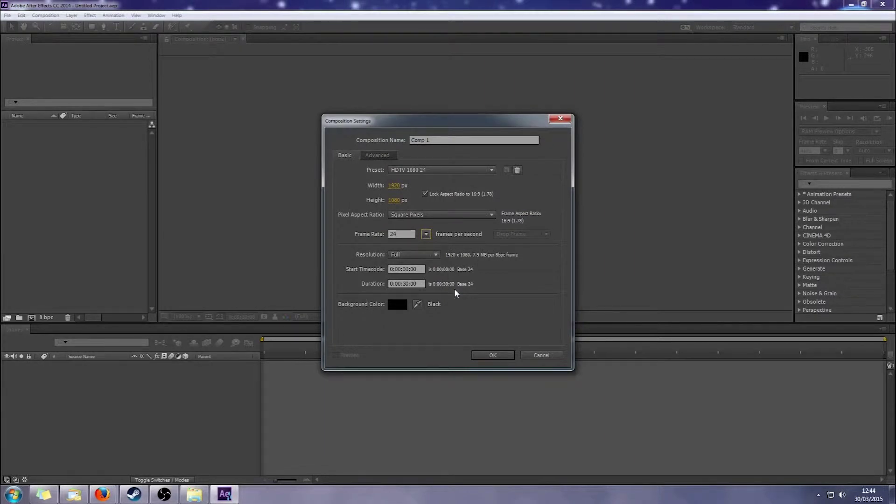
{"action": "left_click", "coordinate": [486, 354]}
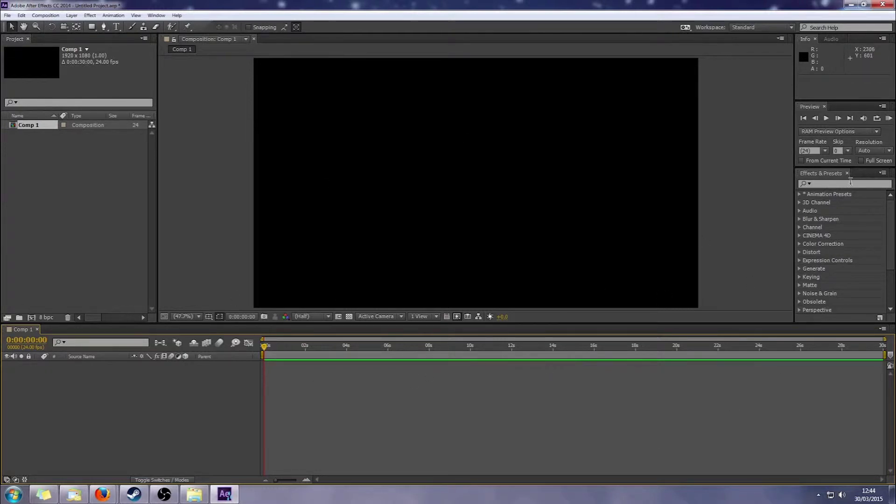
Step: Add a new solid layer from the timeline, keeping the default dark gray Solid Settings
{"action": "right_click", "coordinate": [202, 379]}
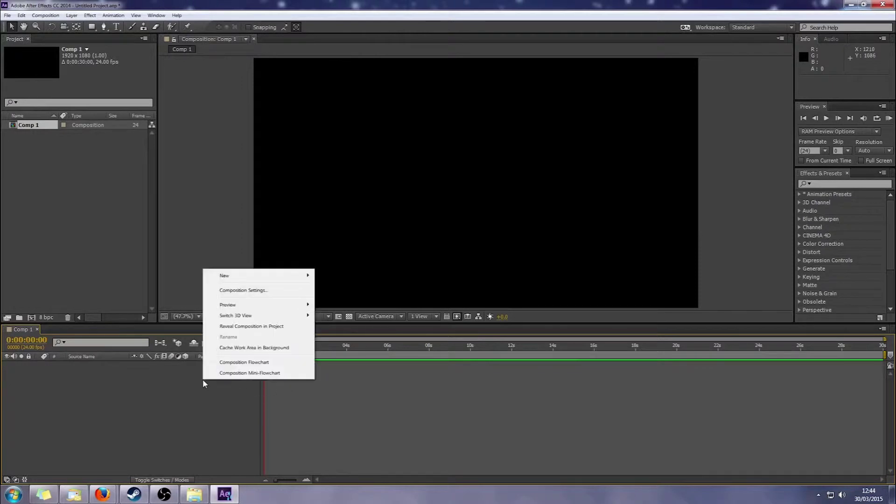
{"action": "mouse_move", "coordinate": [288, 277]}
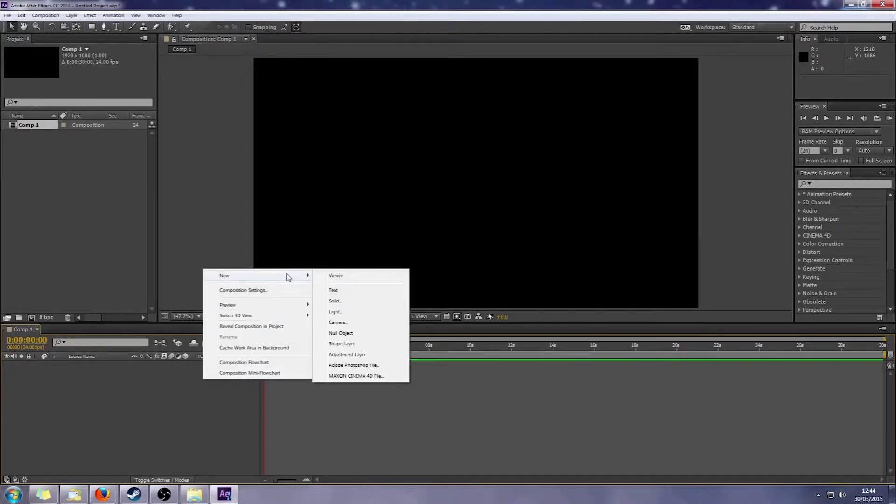
{"action": "left_click", "coordinate": [354, 303]}
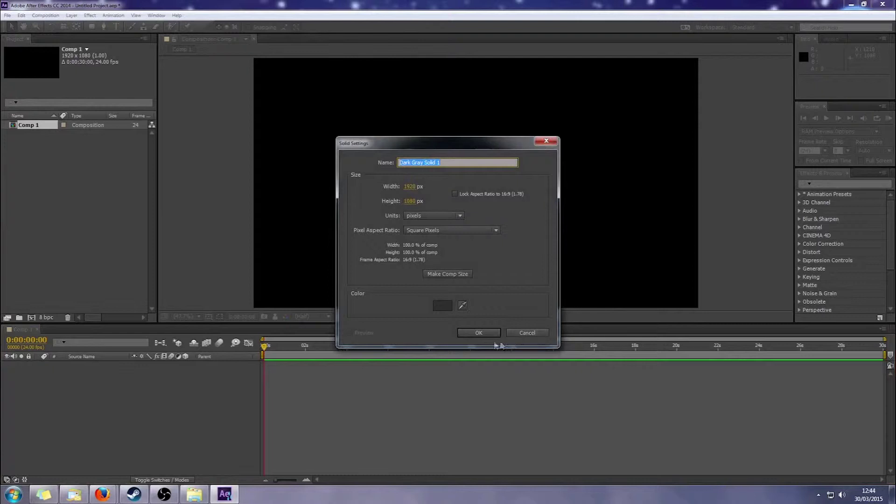
{"action": "left_click", "coordinate": [473, 334]}
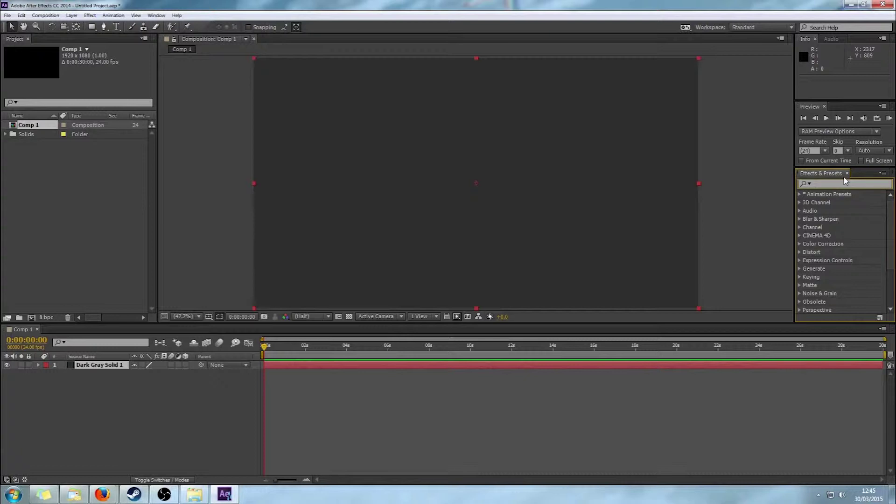
Step: Apply Gradient Ramp to the solid, with a bright red Start Color and black End Color
{"action": "type", "text": "gradie"}
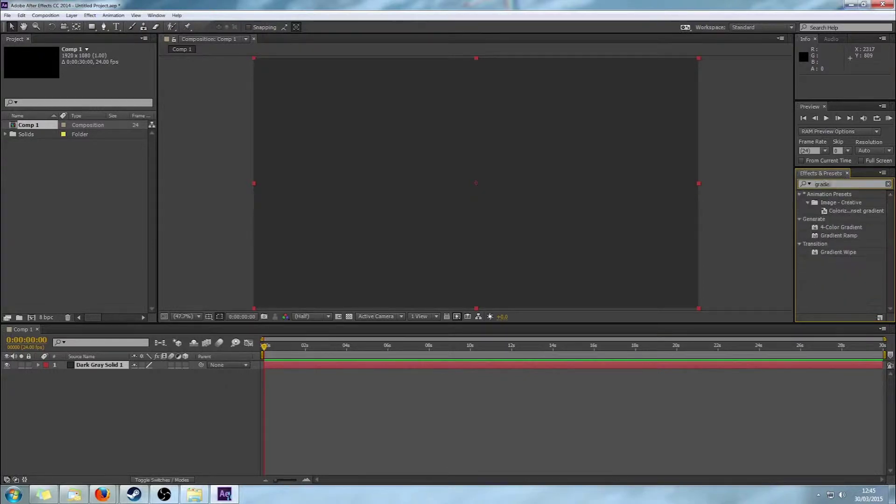
{"action": "type", "text": "nt"}
{"action": "left_click_drag", "start_coordinate": [840, 237], "coordinate": [522, 194]}
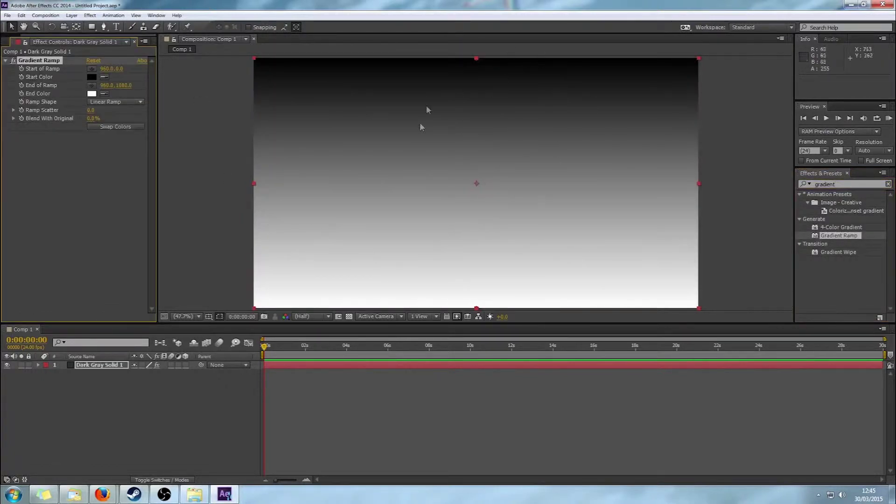
{"action": "left_click", "coordinate": [92, 77]}
{"action": "left_click_drag", "start_coordinate": [412, 232], "coordinate": [440, 187]}
{"action": "left_click", "coordinate": [467, 211]}
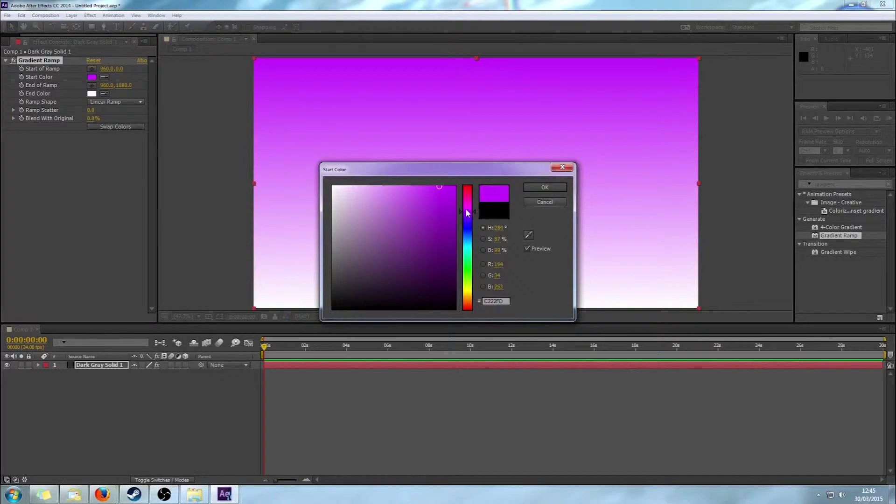
{"action": "left_click_drag", "start_coordinate": [434, 200], "coordinate": [458, 241]}
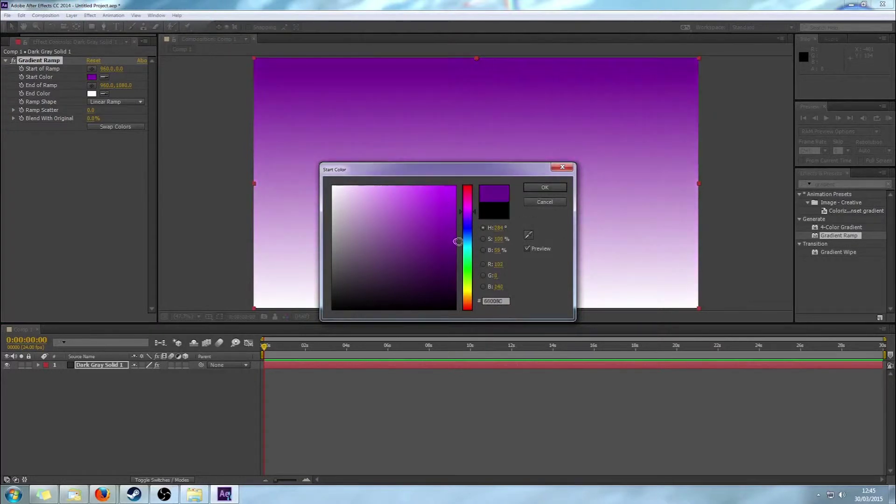
{"action": "left_click", "coordinate": [467, 196]}
{"action": "left_click_drag", "start_coordinate": [467, 196], "coordinate": [468, 186]}
{"action": "left_click", "coordinate": [454, 202]}
{"action": "left_click", "coordinate": [551, 186]}
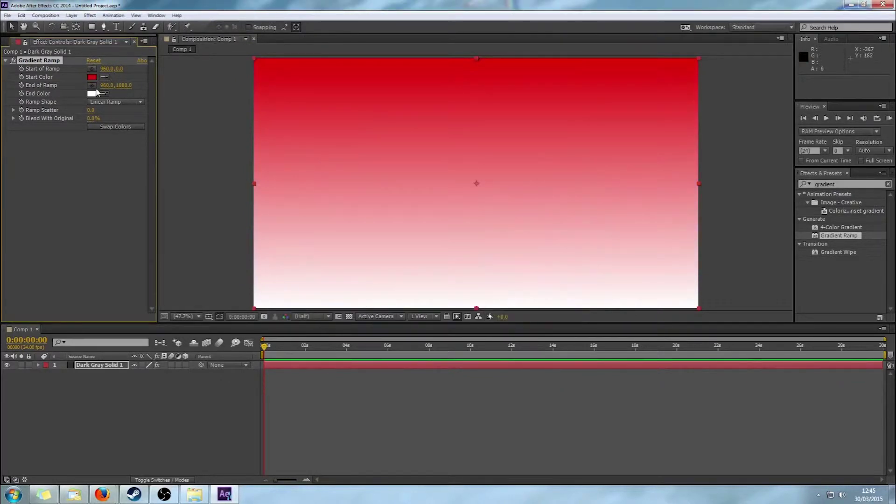
{"action": "left_click", "coordinate": [91, 93]}
{"action": "left_click_drag", "start_coordinate": [448, 224], "coordinate": [411, 343]}
Step: Switch the ramp to Radial Ramp and centre its start point at 962.1, 545.2
{"action": "left_click", "coordinate": [542, 188]}
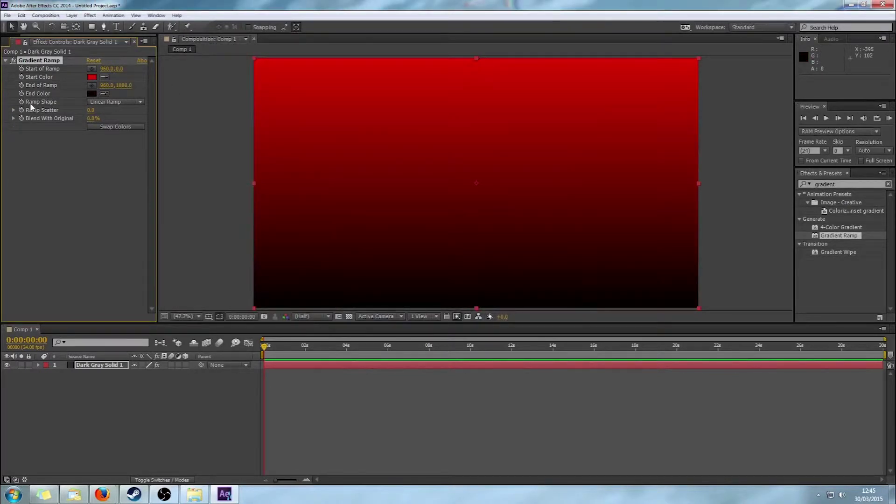
{"action": "left_click", "coordinate": [98, 100]}
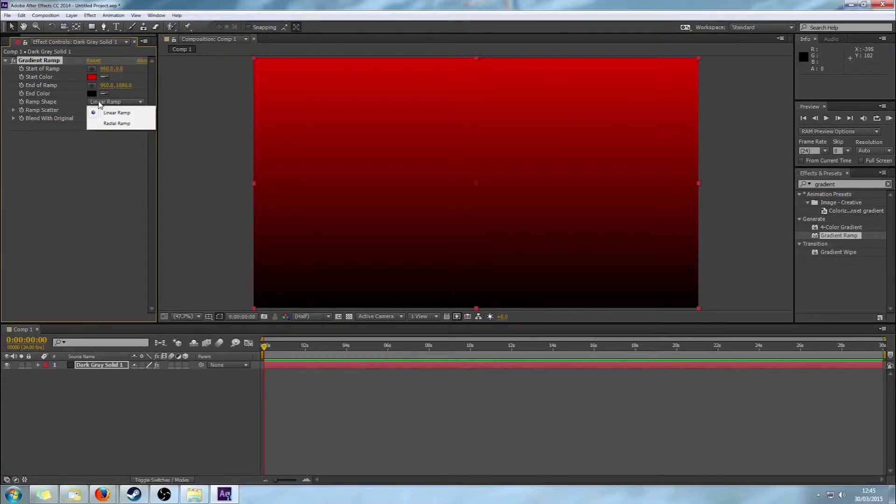
{"action": "left_click", "coordinate": [124, 124]}
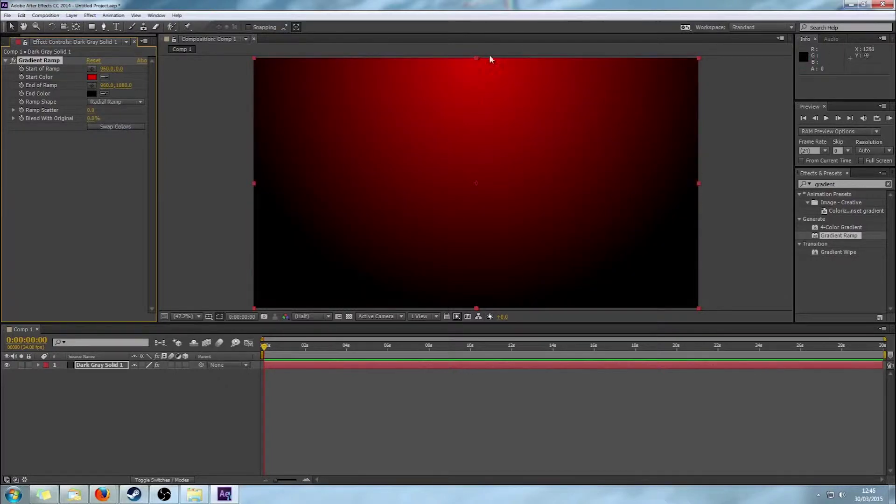
{"action": "left_click_drag", "start_coordinate": [477, 58], "coordinate": [477, 183]}
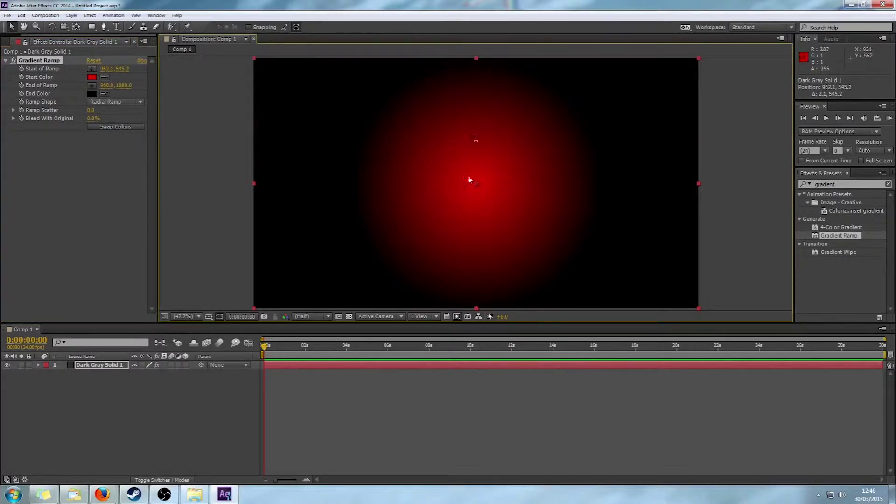
{"action": "left_click", "coordinate": [29, 364]}
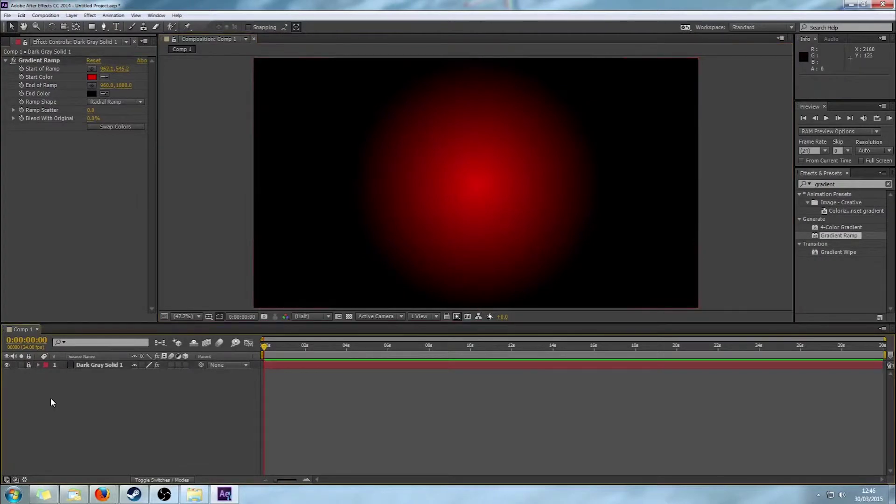
Step: Create a new orange (FF9C00) full-frame solid named 'Particles'
{"action": "right_click", "coordinate": [68, 402]}
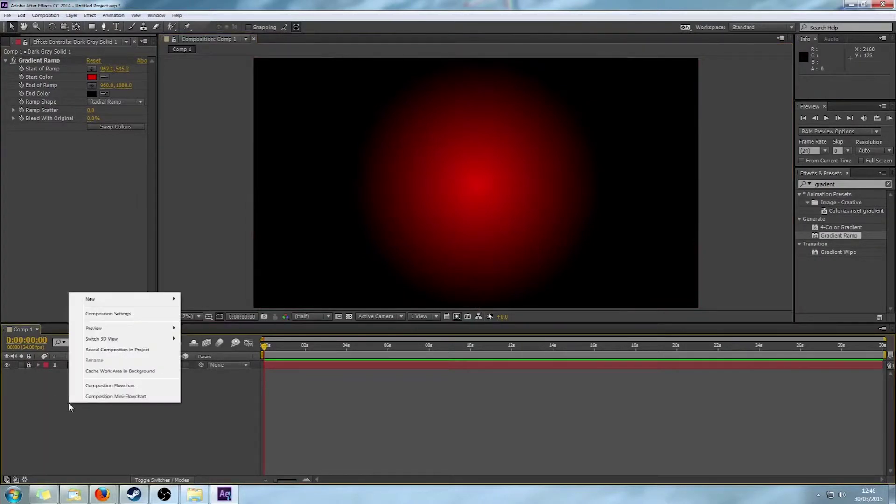
{"action": "mouse_move", "coordinate": [125, 304]}
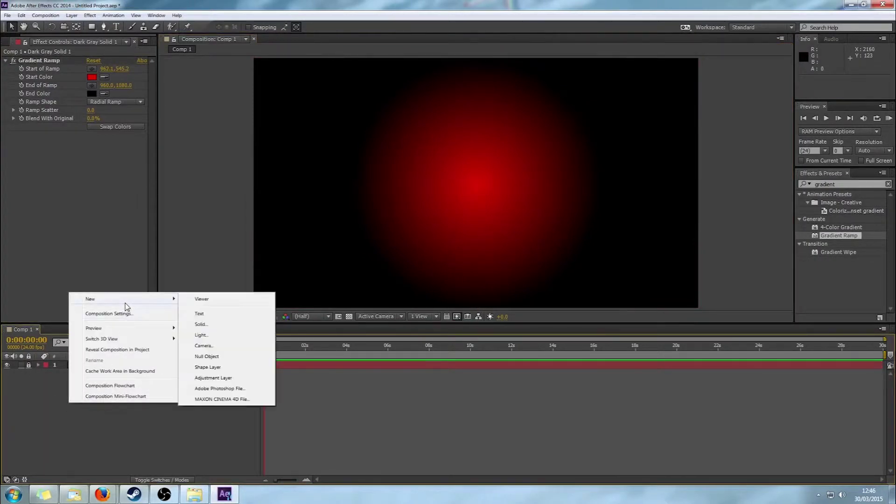
{"action": "left_click", "coordinate": [202, 325]}
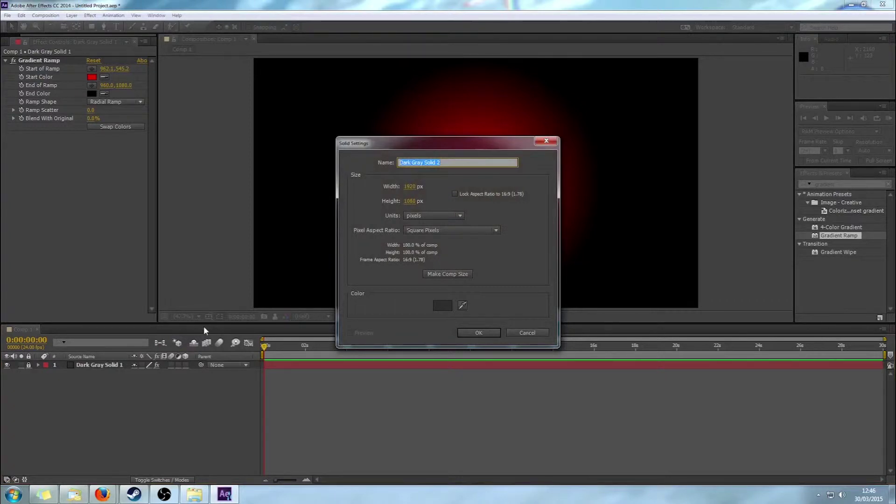
{"action": "left_click", "coordinate": [436, 305]}
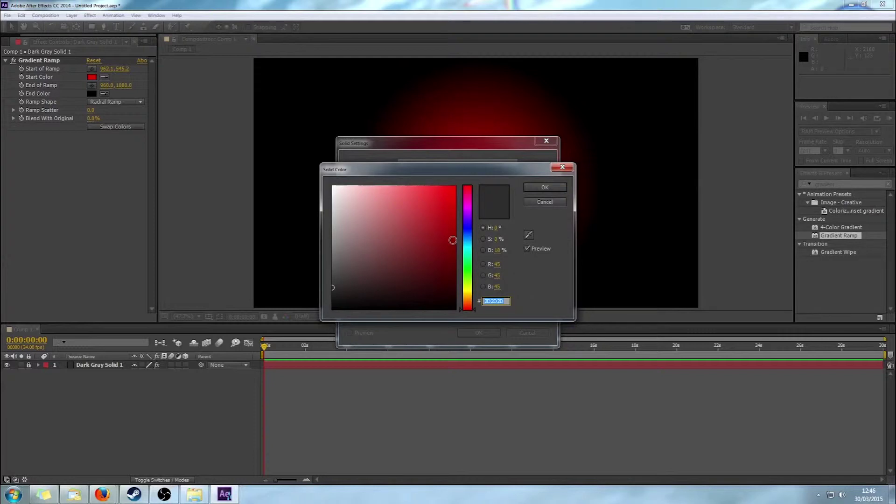
{"action": "mouse_move", "coordinate": [446, 242]}
{"action": "left_mouse_down"}
{"action": "mouse_move", "coordinate": [451, 197]}
{"action": "mouse_move", "coordinate": [446, 211]}
{"action": "left_mouse_up"}
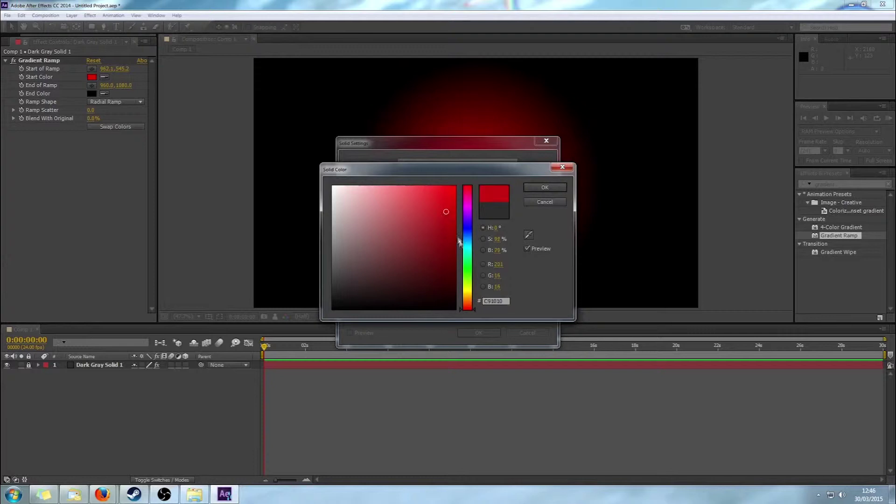
{"action": "left_click", "coordinate": [465, 294]}
{"action": "left_click_drag", "start_coordinate": [464, 294], "coordinate": [465, 297]}
{"action": "left_click_drag", "start_coordinate": [441, 237], "coordinate": [457, 171]}
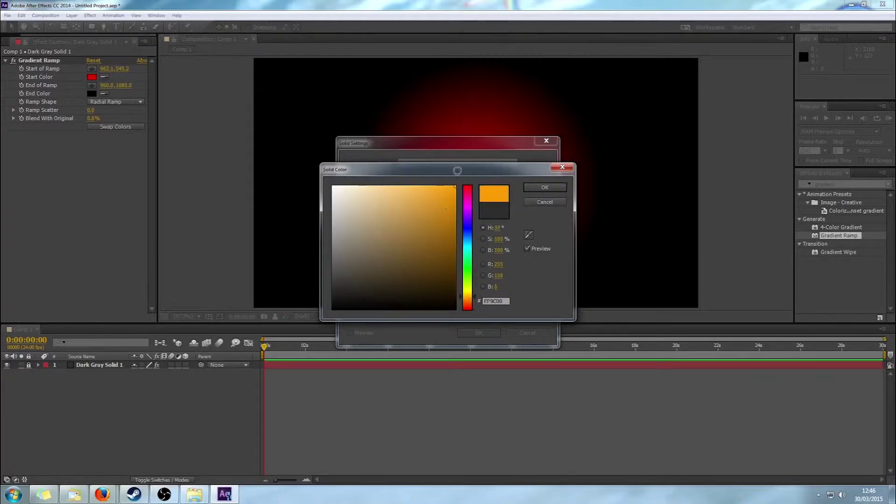
{"action": "left_click", "coordinate": [545, 187]}
{"action": "triple_click", "coordinate": [495, 163]}
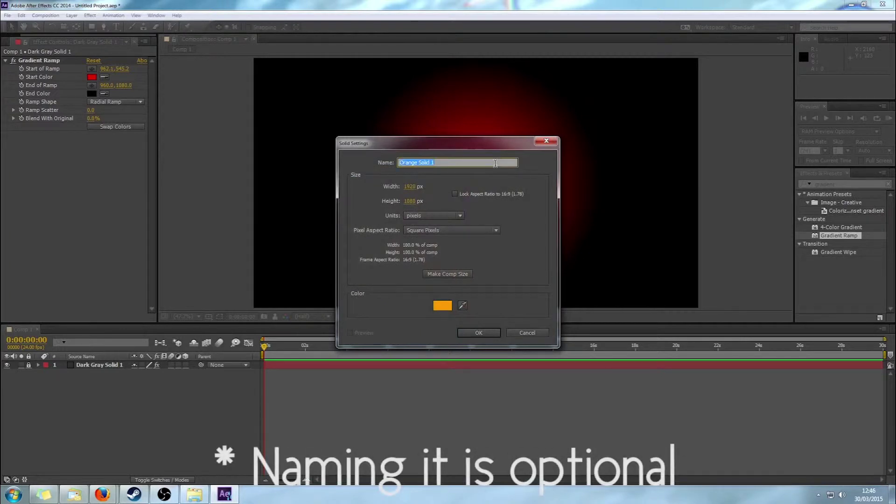
{"action": "type", "text": "Particles"}
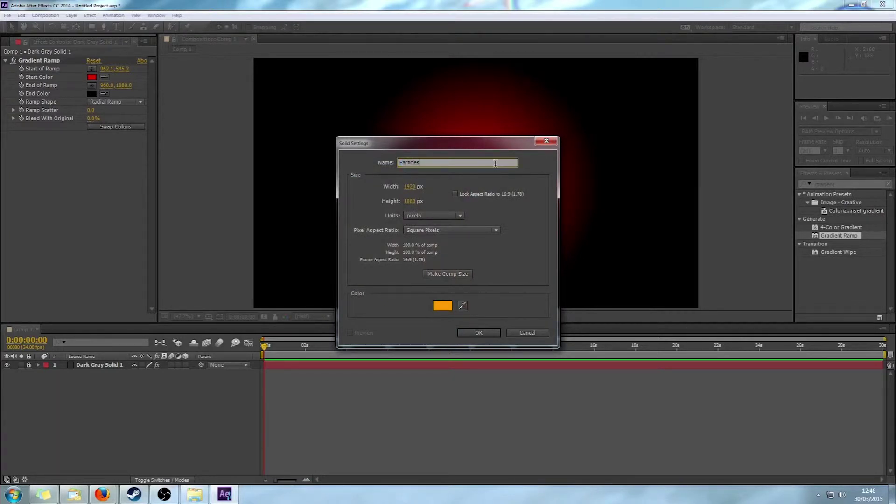
{"action": "key", "text": "Return"}
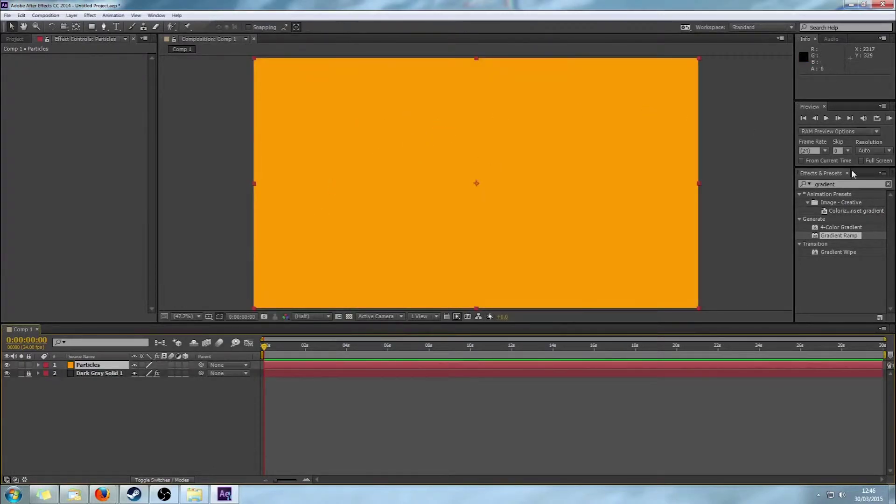
Step: Apply CC Particle World to the Particles layer and preview it from 0:00:01:12
{"action": "left_click", "coordinate": [859, 182]}
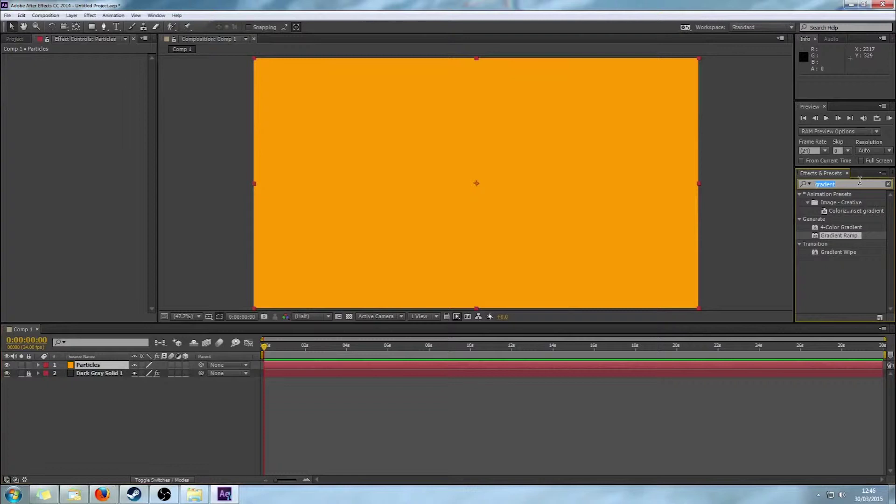
{"action": "type", "text": "Parti"}
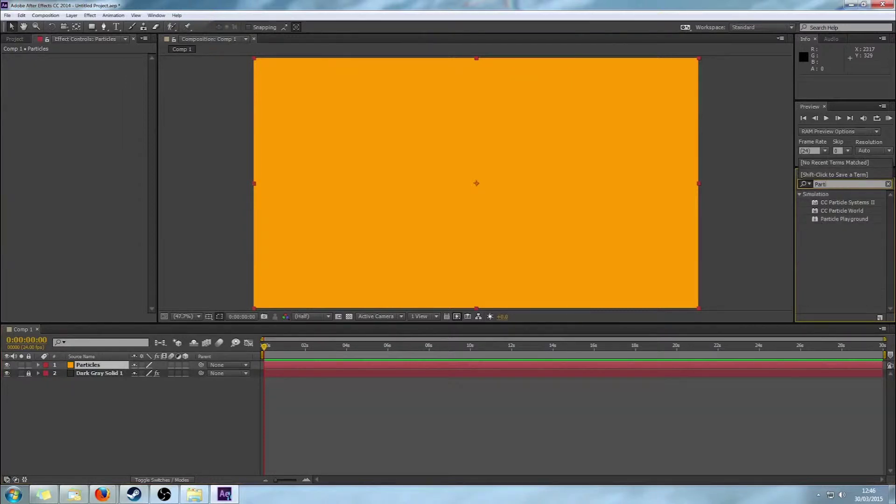
{"action": "type", "text": "cle"}
{"action": "left_click", "coordinate": [853, 211]}
{"action": "left_click_drag", "start_coordinate": [853, 211], "coordinate": [567, 157]}
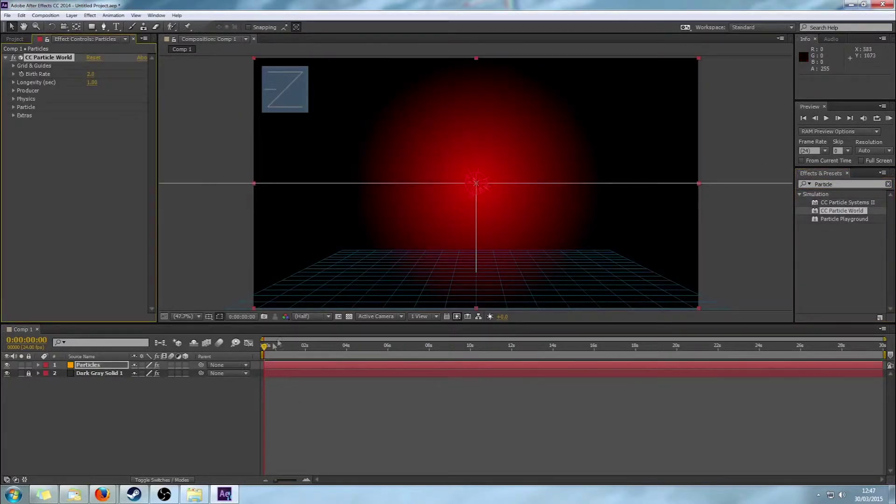
{"action": "left_click_drag", "start_coordinate": [265, 348], "coordinate": [298, 351]}
{"action": "key", "text": "space"}
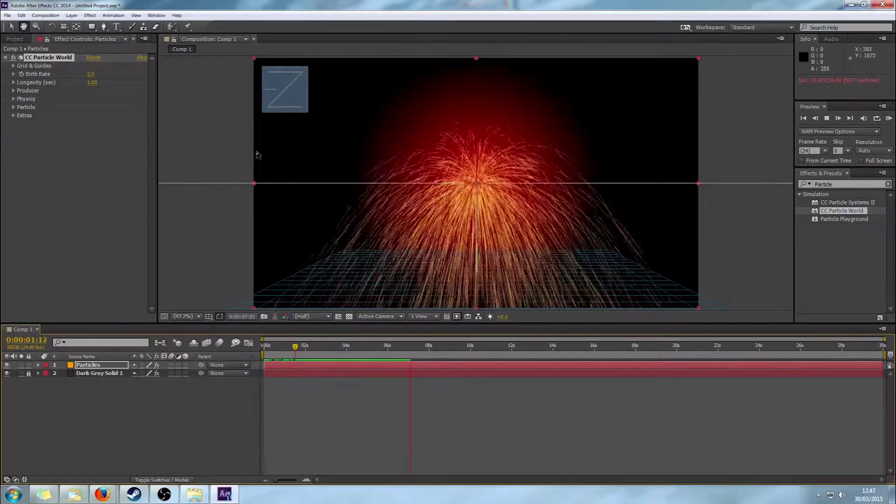
{"action": "key", "text": "space"}
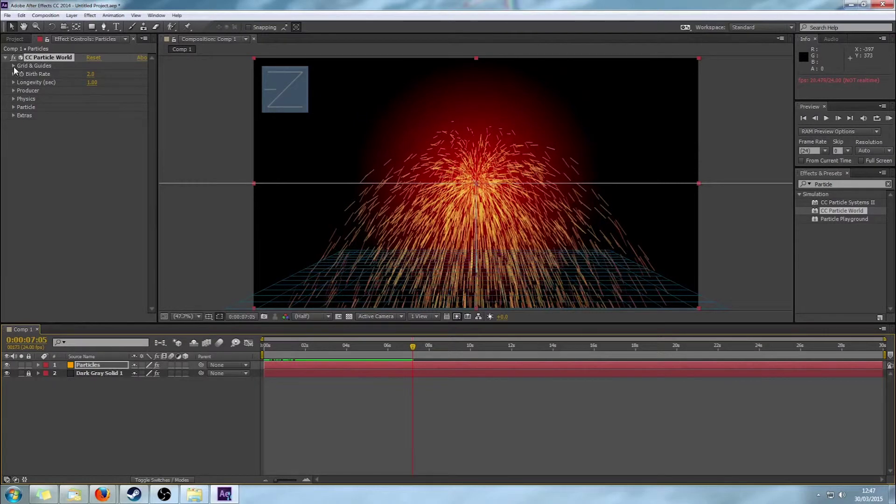
Step: Turn off the Position, Radius, Motion Path, Grid and Axis Box guides, then preview from about 5 seconds
{"action": "left_click", "coordinate": [13, 66]}
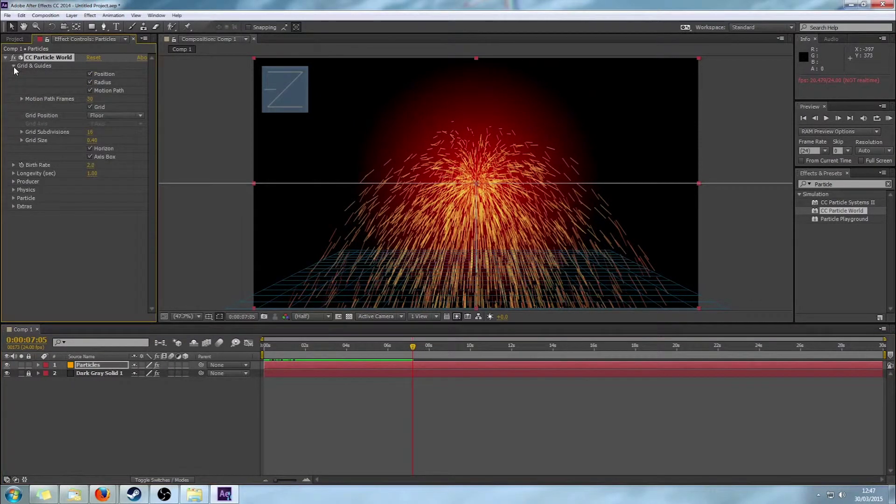
{"action": "left_click", "coordinate": [99, 75]}
{"action": "left_click", "coordinate": [93, 84]}
{"action": "left_click", "coordinate": [91, 92]}
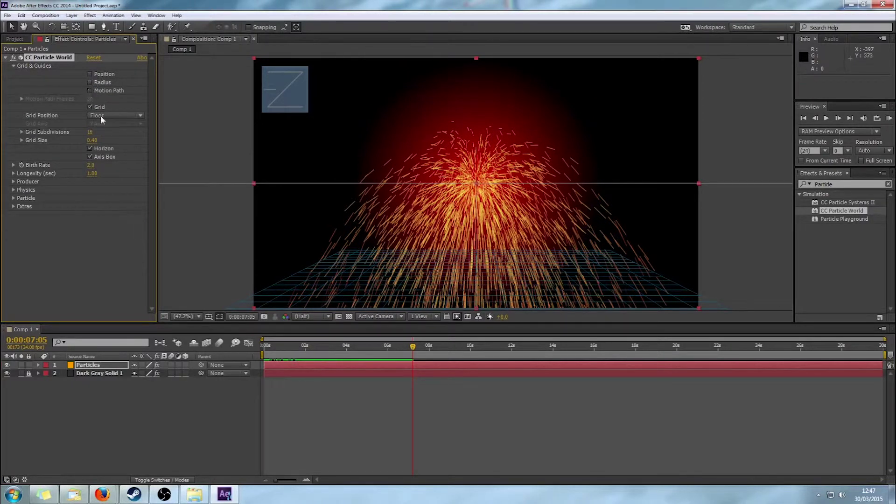
{"action": "left_click", "coordinate": [99, 107]}
{"action": "left_click", "coordinate": [101, 157]}
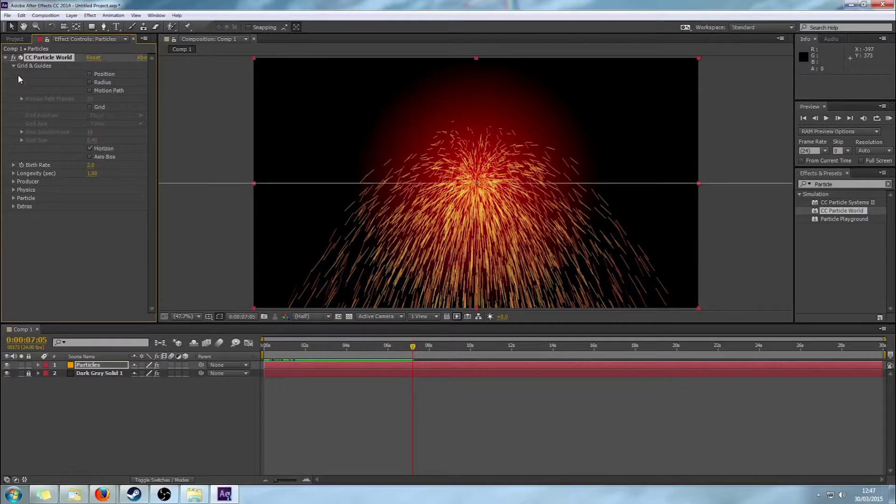
{"action": "left_click", "coordinate": [5, 57]}
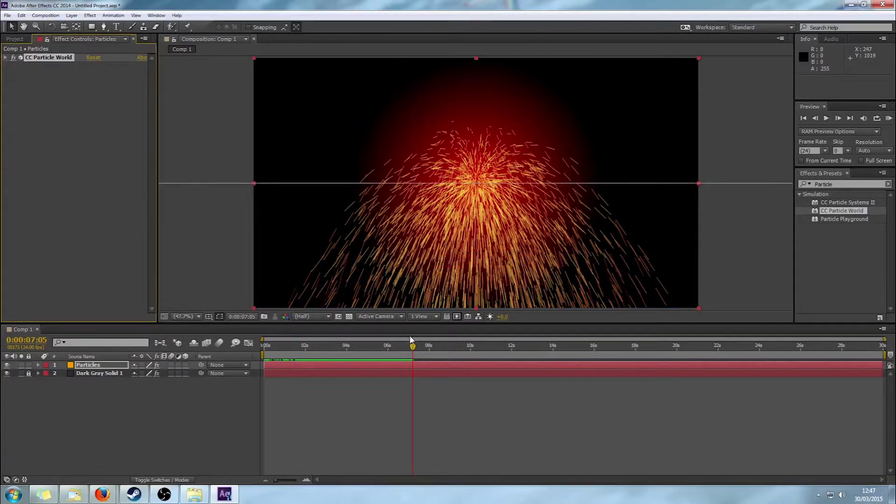
{"action": "left_click_drag", "start_coordinate": [411, 341], "coordinate": [368, 353]}
{"action": "key", "text": "space"}
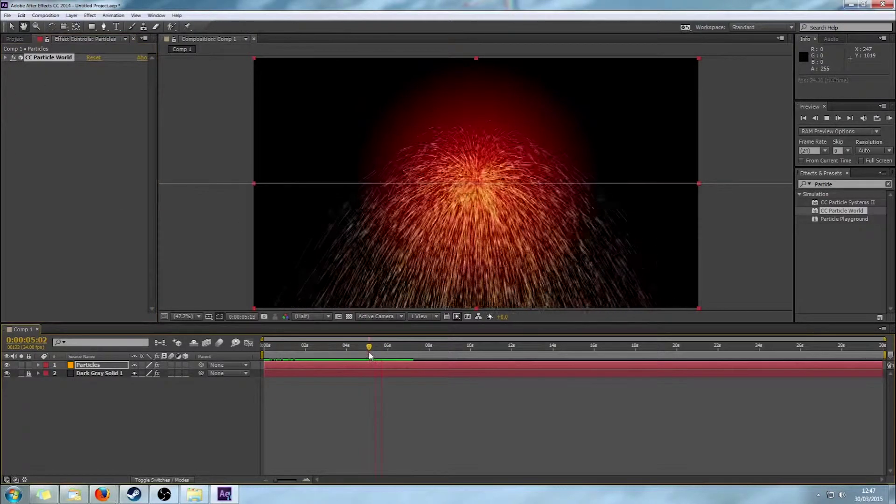
{"action": "key", "text": "space"}
Step: Set CC Particle World's Physics Gravity to 0
{"action": "left_click", "coordinate": [5, 57]}
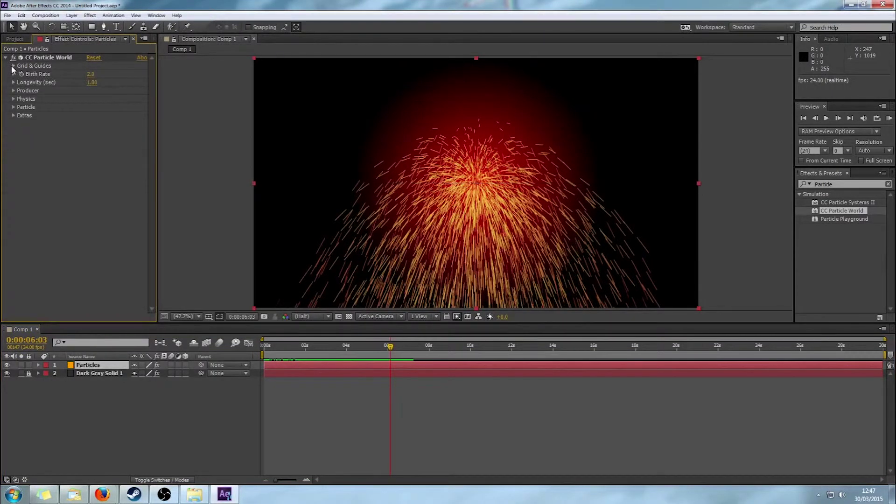
{"action": "left_click", "coordinate": [13, 99]}
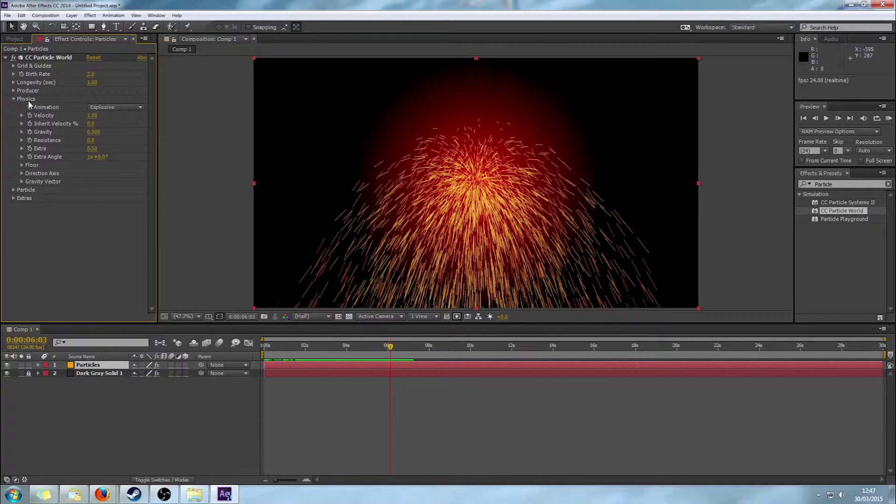
{"action": "left_click", "coordinate": [96, 133]}
{"action": "type", "text": "0"}
{"action": "key", "text": "Return"}
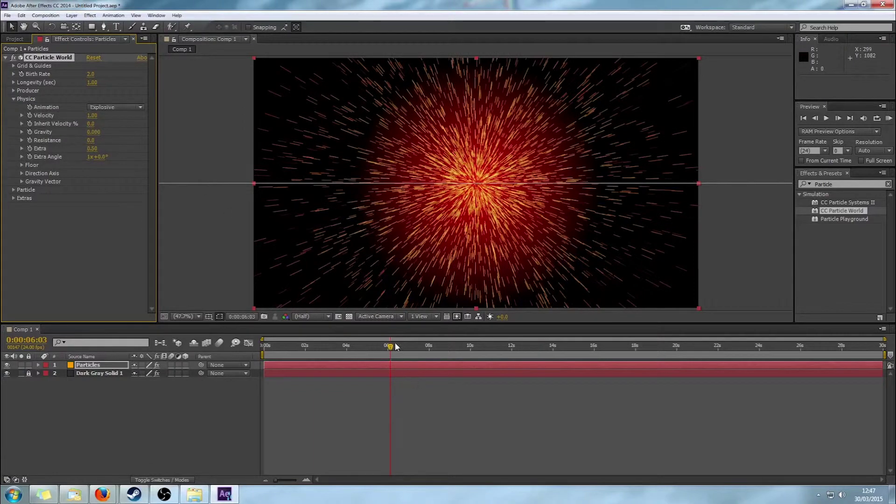
Step: End the work area at the current time and RAM preview the outward burst
{"action": "left_click", "coordinate": [399, 347]}
{"action": "key", "text": "n"}
{"action": "key", "text": "KP_0"}
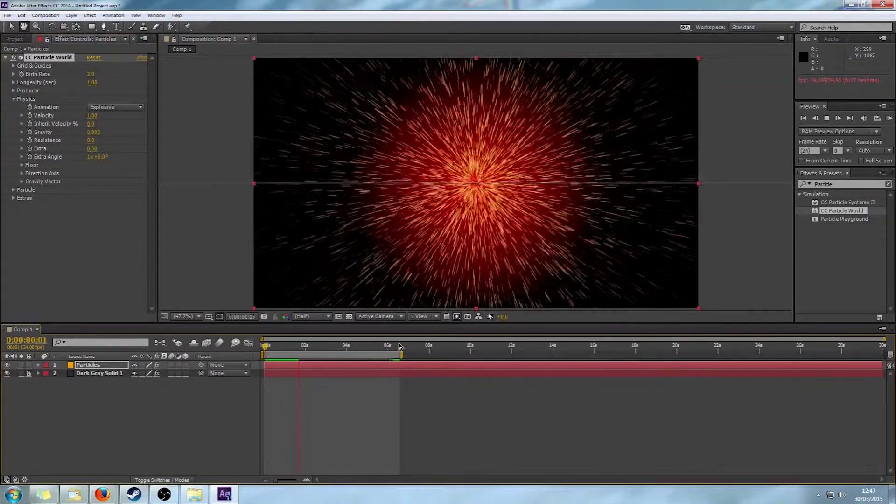
{"action": "key", "text": "space"}
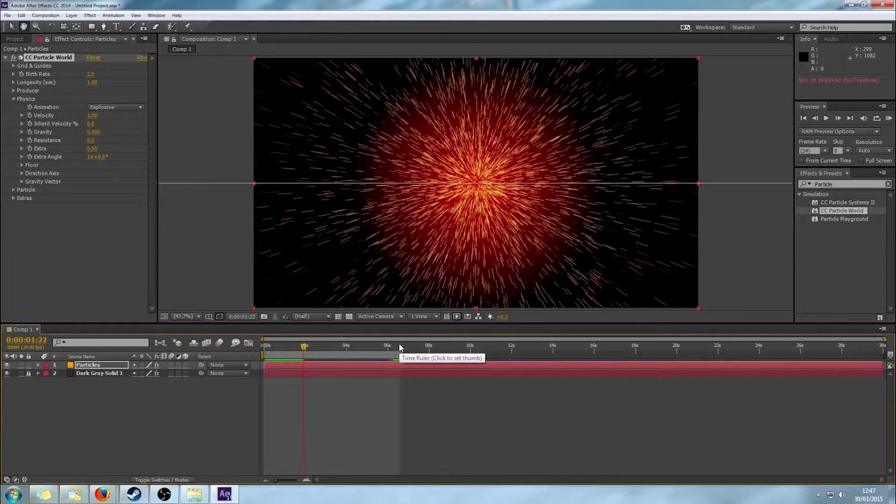
{"action": "left_click", "coordinate": [14, 91]}
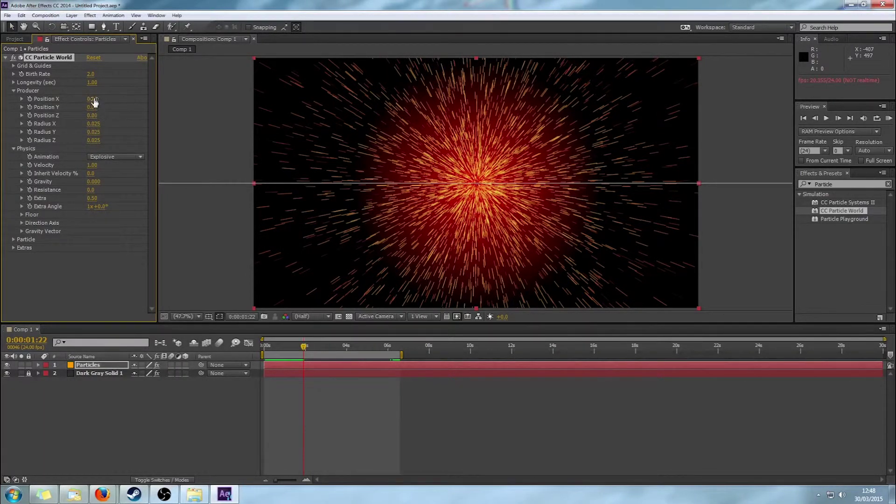
Step: Try moving emitter Position X, undo it, then scrub Radius X up to 0.345
{"action": "mouse_move", "coordinate": [92, 99]}
{"action": "left_mouse_down"}
{"action": "mouse_move", "coordinate": [117, 99]}
{"action": "mouse_move", "coordinate": [75, 100]}
{"action": "mouse_move", "coordinate": [95, 107]}
{"action": "left_mouse_up"}
{"action": "key", "text": "ctrl+z"}
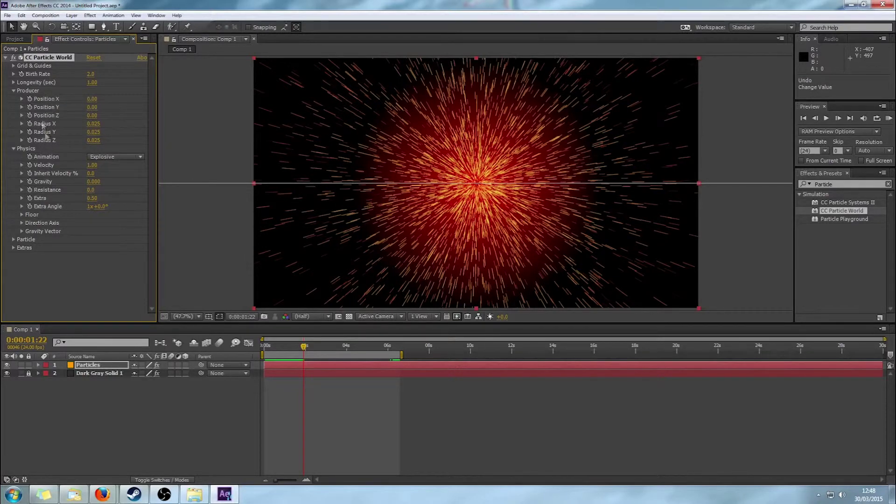
{"action": "left_click_drag", "start_coordinate": [92, 123], "coordinate": [139, 143]}
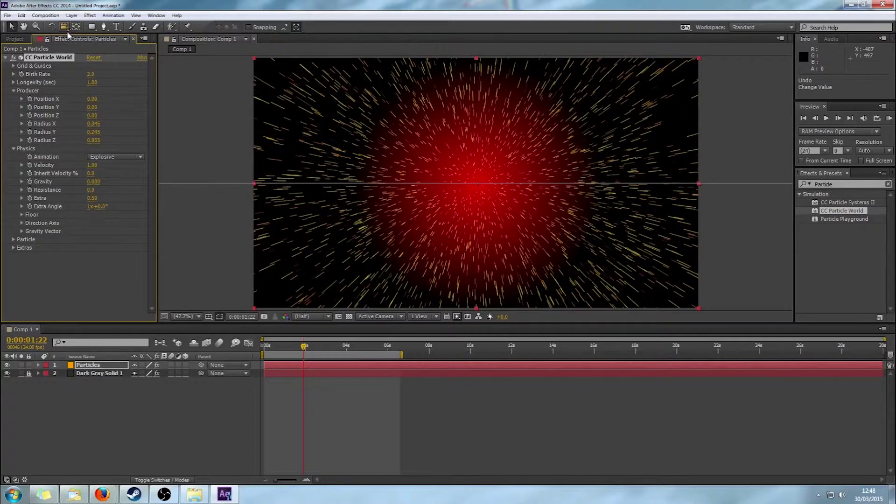
{"action": "right_click", "coordinate": [126, 437]}
{"action": "mouse_move", "coordinate": [193, 337]}
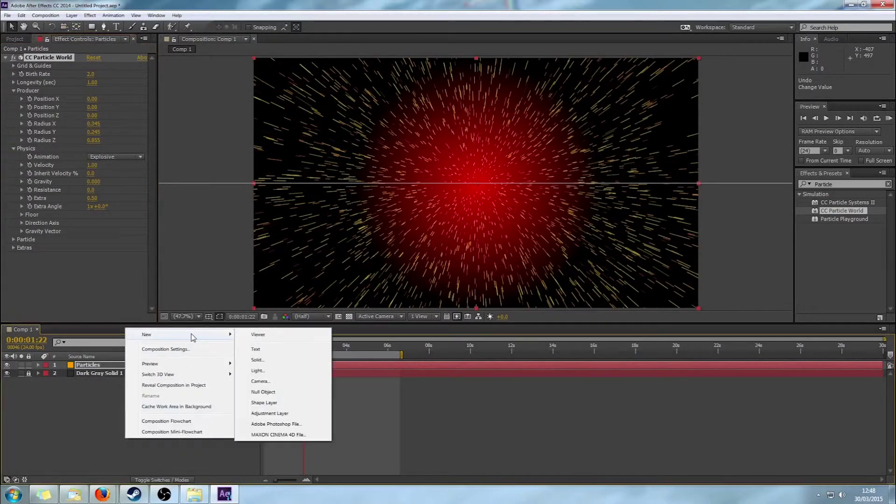
{"action": "left_click", "coordinate": [273, 381]}
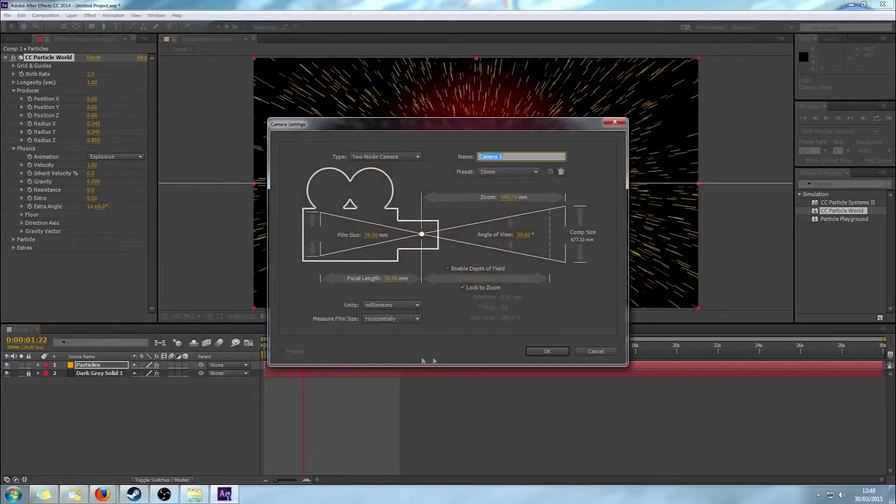
{"action": "left_click", "coordinate": [541, 351]}
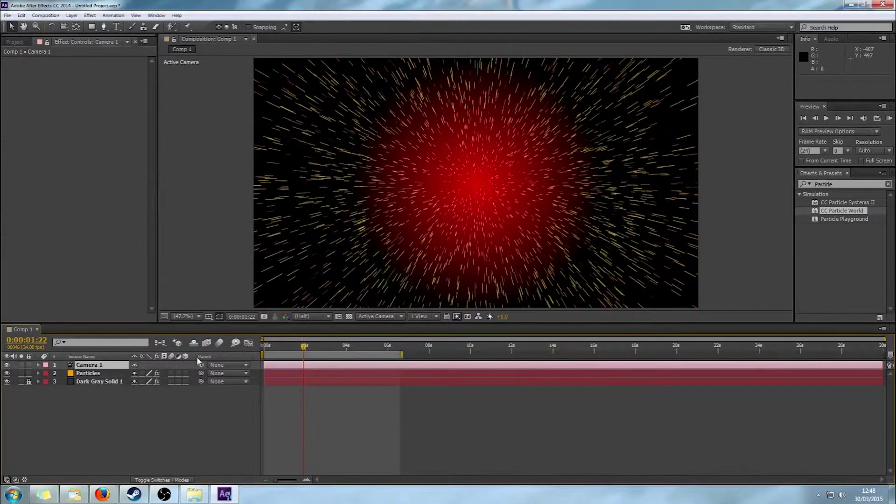
{"action": "left_click_drag", "start_coordinate": [373, 285], "coordinate": [389, 264]}
{"action": "left_click", "coordinate": [64, 26]}
{"action": "left_click_drag", "start_coordinate": [436, 188], "coordinate": [373, 192]}
{"action": "key", "text": "comma"}
{"action": "key", "text": "comma"}
{"action": "key", "text": "comma"}
{"action": "key", "text": "comma"}
{"action": "key", "text": "comma"}
{"action": "key", "text": "comma"}
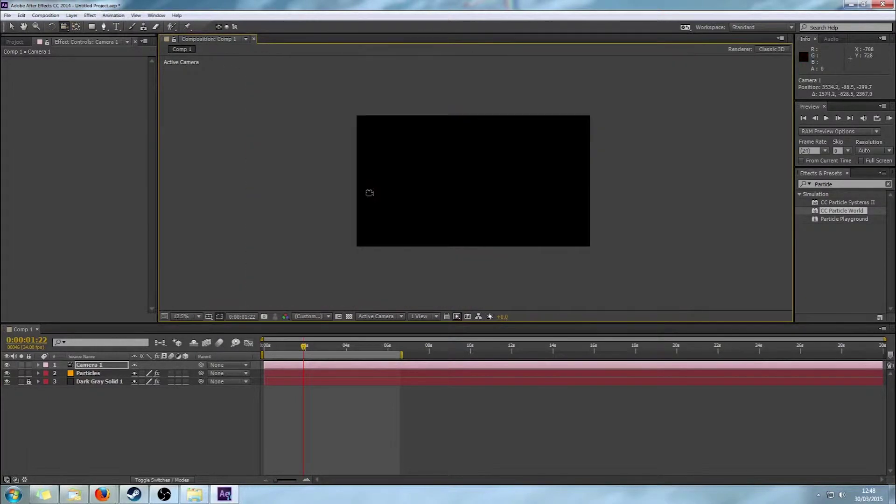
{"action": "key", "text": "period"}
{"action": "key", "text": "period"}
{"action": "key", "text": "period"}
{"action": "key", "text": "period"}
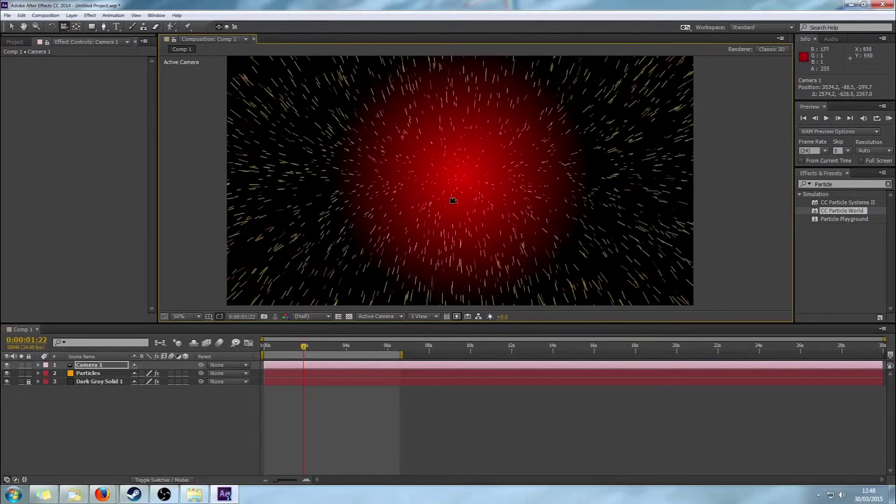
{"action": "left_click_drag", "start_coordinate": [413, 191], "coordinate": [402, 136]}
{"action": "right_click", "coordinate": [87, 368]}
{"action": "key", "text": "Escape"}
{"action": "key", "text": "Delete"}
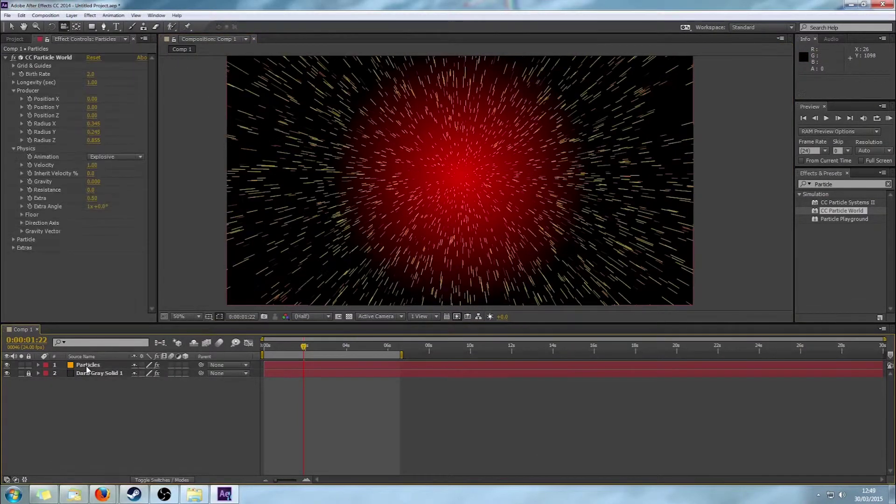
Step: Change the Particle Type to TriPolygon and preview from 0:00:02:06
{"action": "left_click", "coordinate": [14, 239]}
{"action": "scroll", "coordinate": [21, 215], "scroll_direction": "down", "scroll_amount": 3}
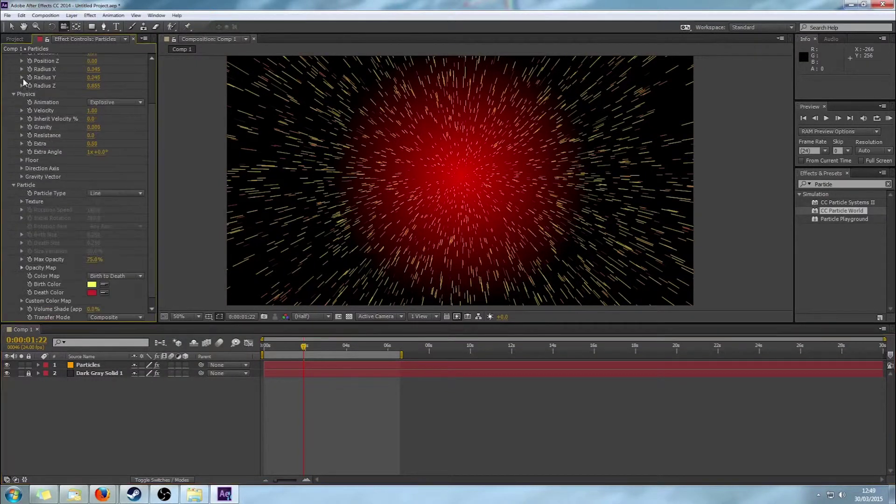
{"action": "scroll", "coordinate": [25, 83], "scroll_direction": "up", "scroll_amount": 1}
{"action": "left_click", "coordinate": [13, 59]}
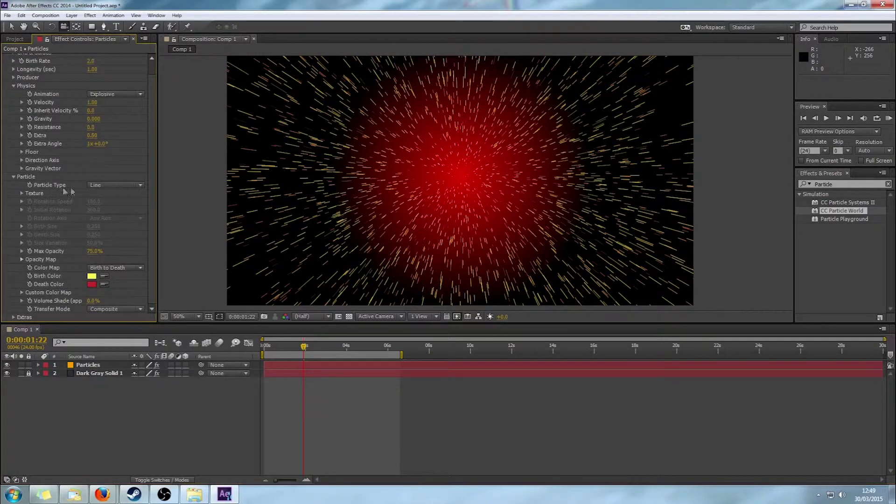
{"action": "left_click", "coordinate": [131, 186]}
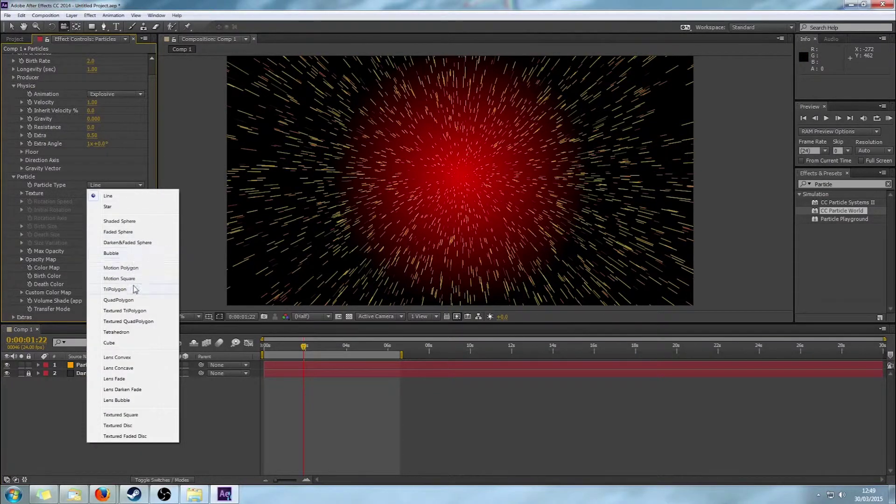
{"action": "left_click", "coordinate": [115, 289]}
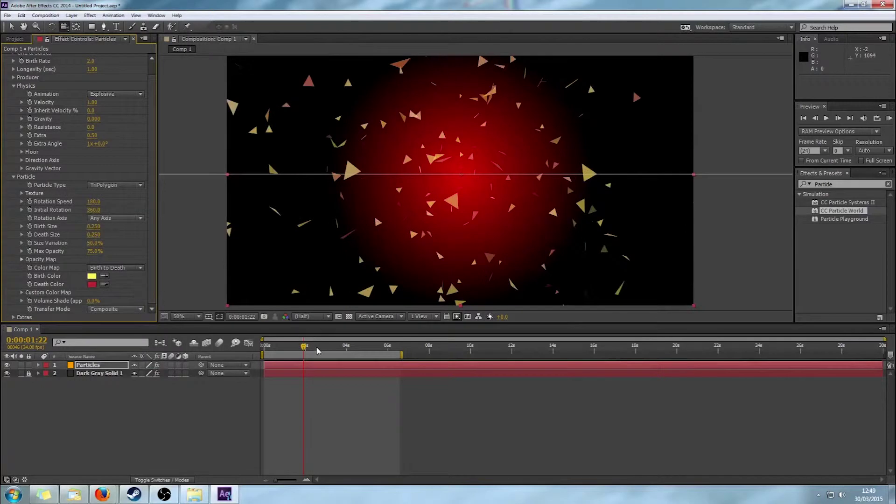
{"action": "left_click_drag", "start_coordinate": [306, 350], "coordinate": [309, 351]}
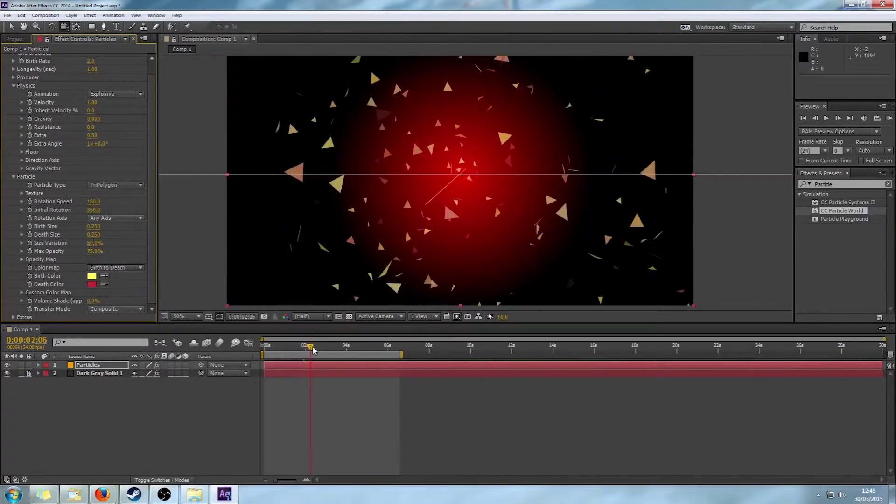
{"action": "key", "text": "space"}
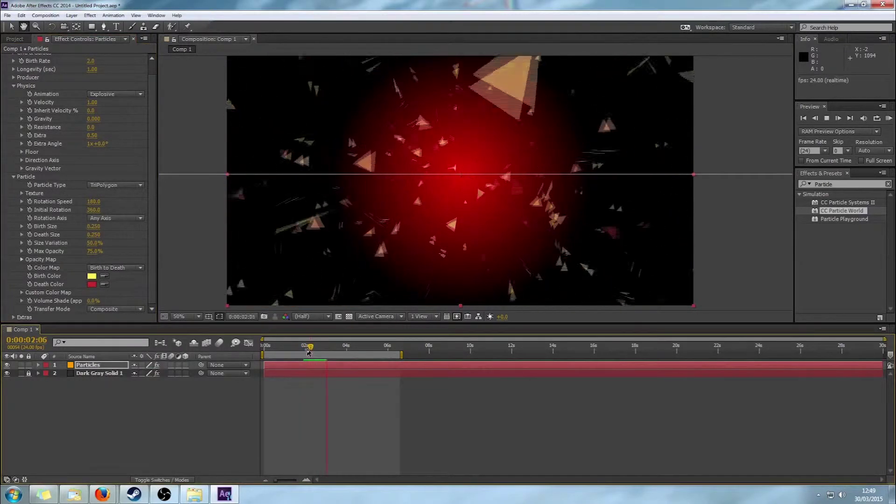
{"action": "key", "text": "space"}
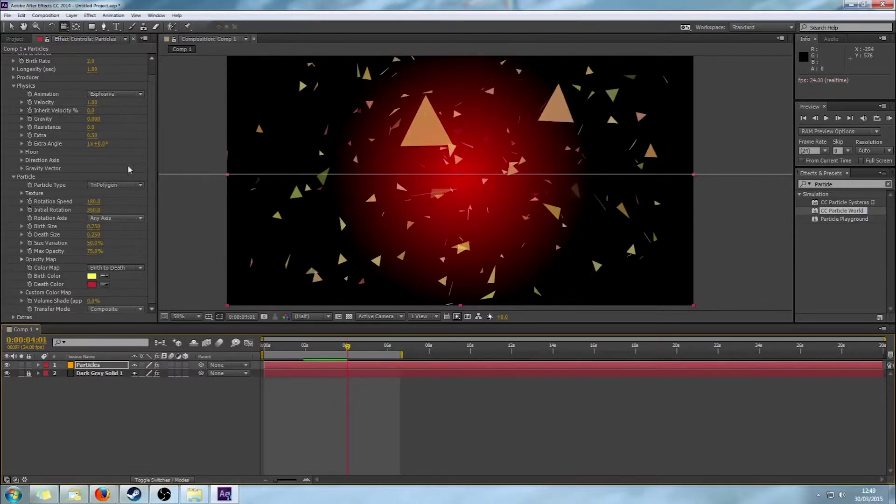
Step: Set Physics Velocity to 0 and preview from 0:00:01:10
{"action": "left_click", "coordinate": [90, 102]}
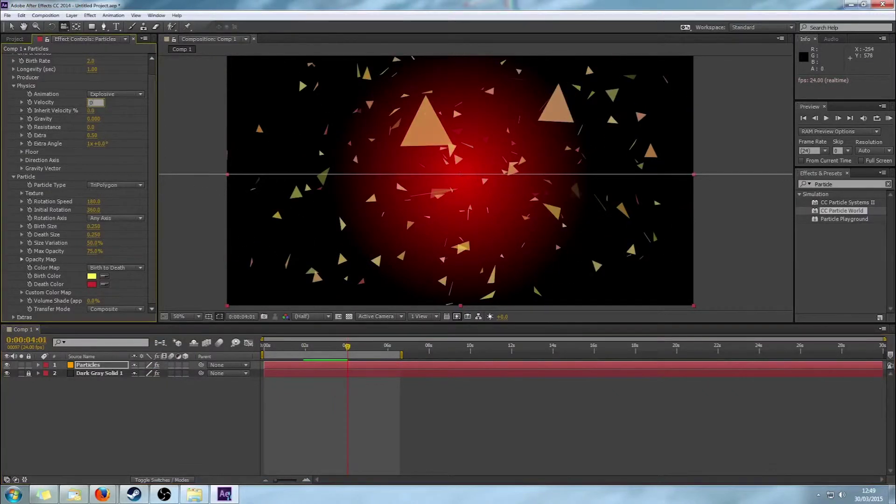
{"action": "key", "text": "Return"}
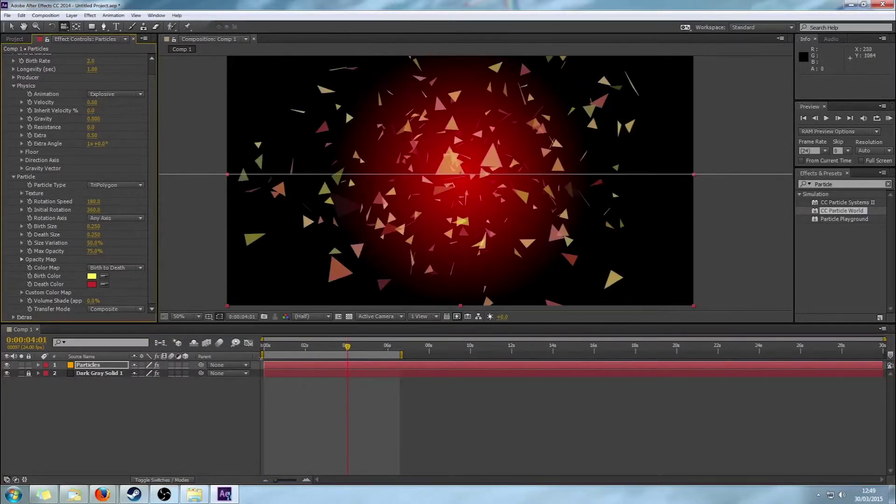
{"action": "left_click", "coordinate": [294, 348]}
{"action": "key", "text": "space"}
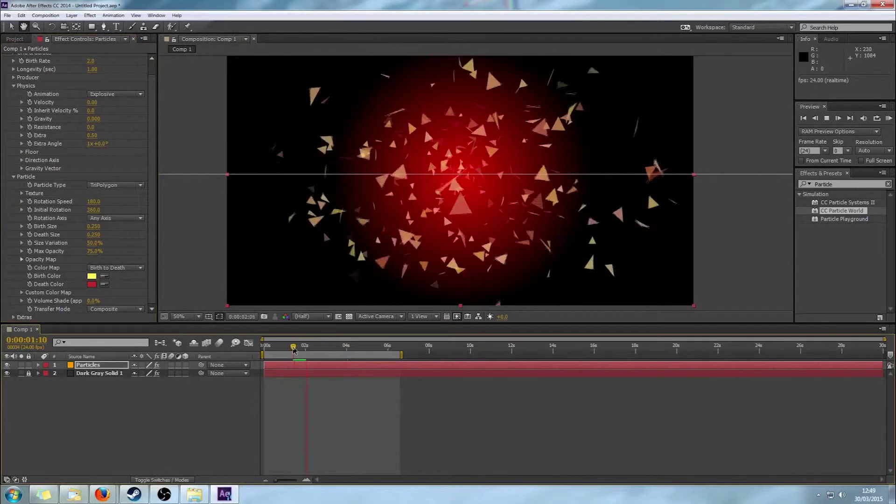
{"action": "key", "text": "space"}
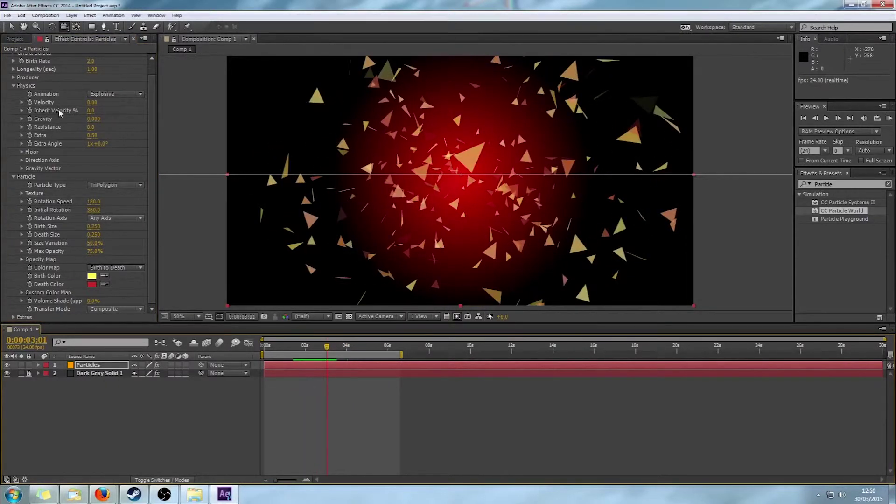
Step: Set the particle Animation to Direction Axis and preview from near the start
{"action": "left_click", "coordinate": [103, 95]}
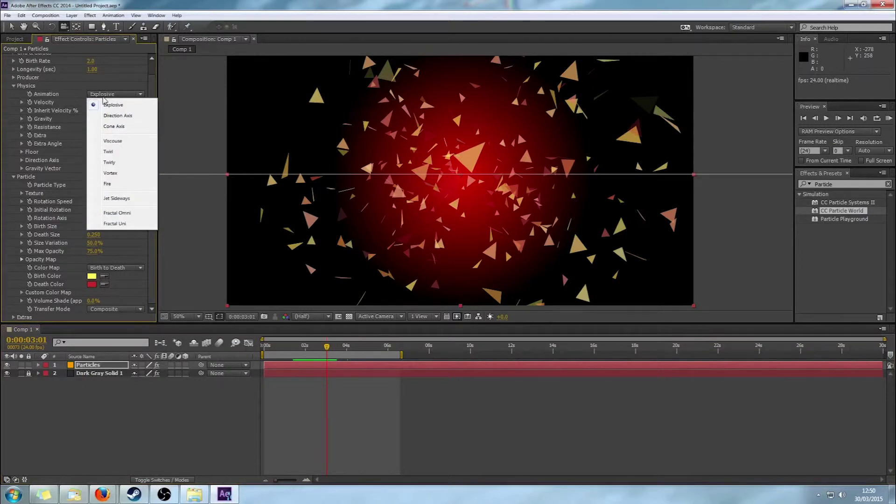
{"action": "left_click", "coordinate": [120, 116]}
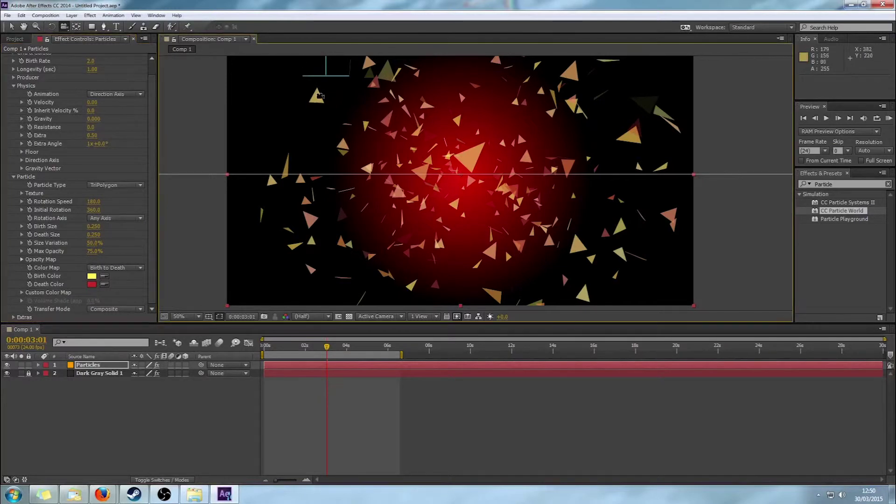
{"action": "left_click", "coordinate": [10, 27]}
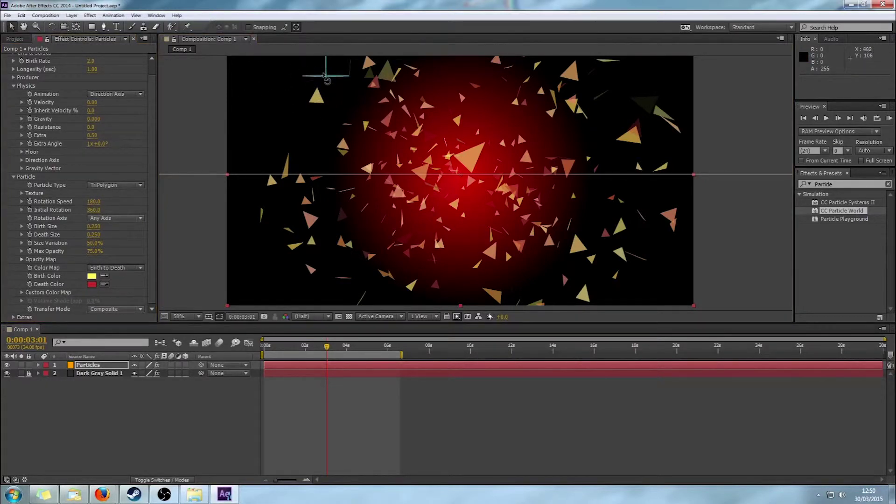
{"action": "left_click", "coordinate": [306, 95]}
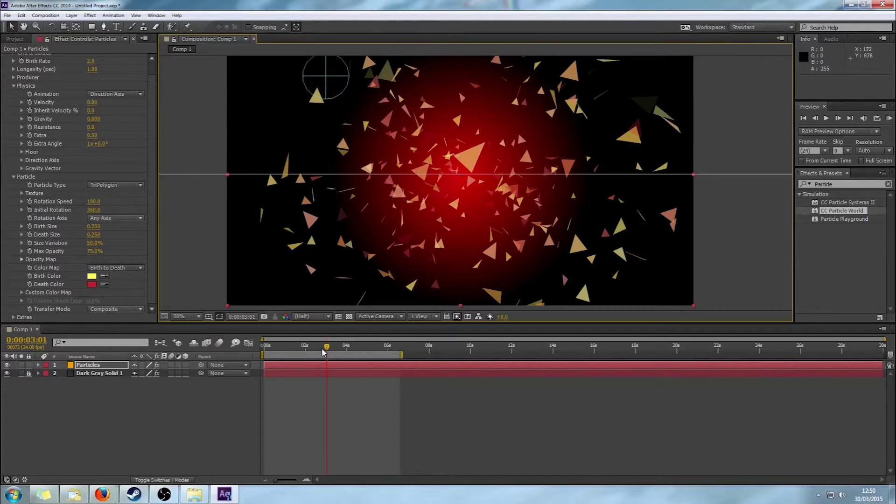
{"action": "left_click_drag", "start_coordinate": [322, 353], "coordinate": [285, 357]}
{"action": "key", "text": "space"}
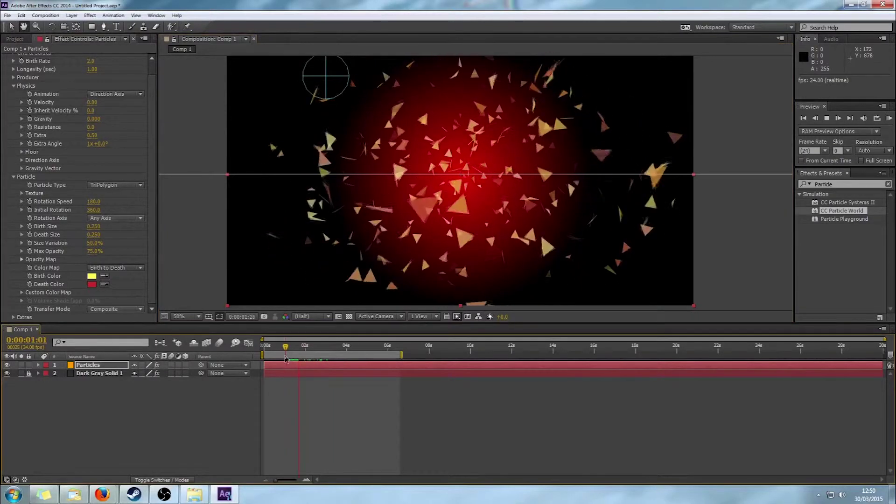
{"action": "key", "text": "space"}
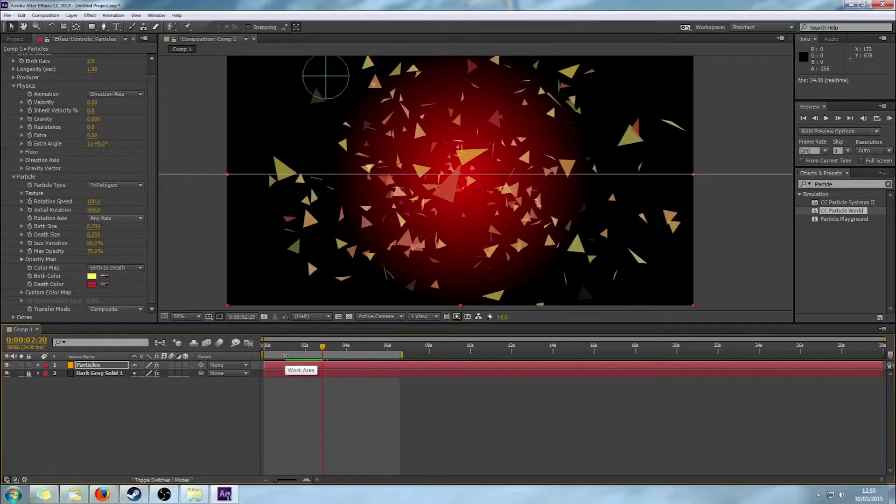
Step: Set Velocity to 0.01, then raise it to 0.17, previewing each change
{"action": "left_click", "coordinate": [101, 107]}
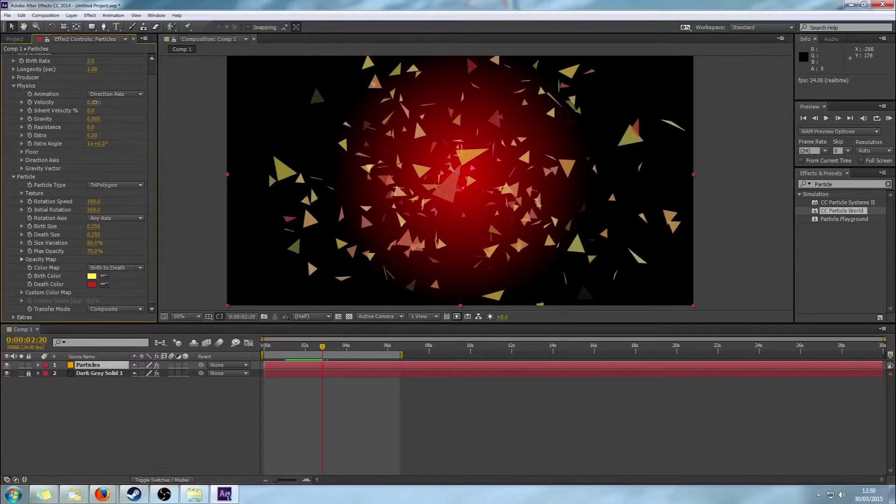
{"action": "left_click", "coordinate": [96, 103]}
{"action": "type", "text": "0.01"}
{"action": "key", "text": "Return"}
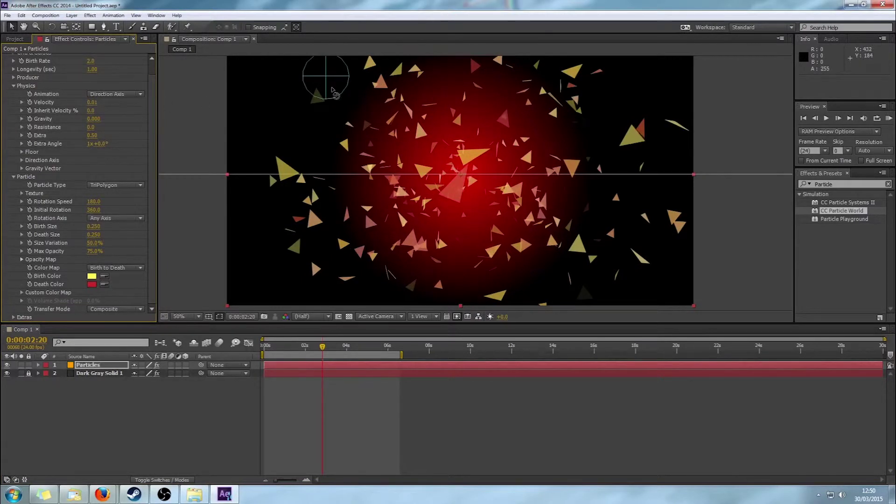
{"action": "key", "text": "space"}
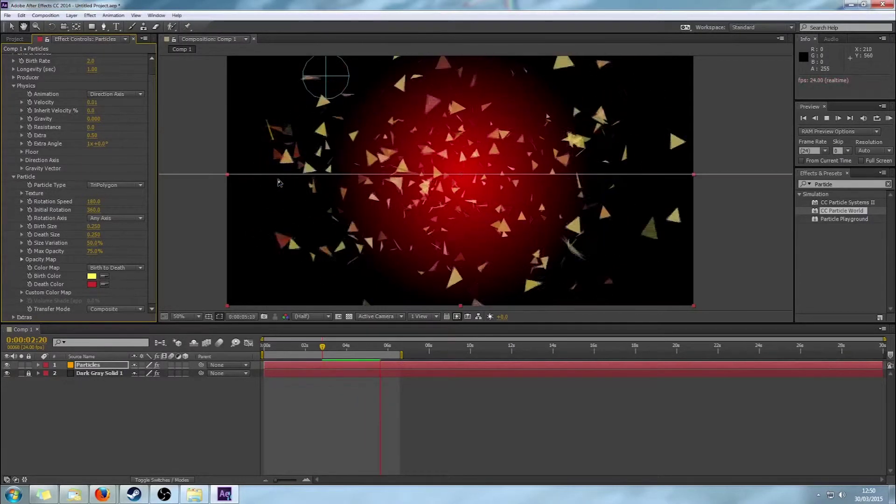
{"action": "key", "text": "space"}
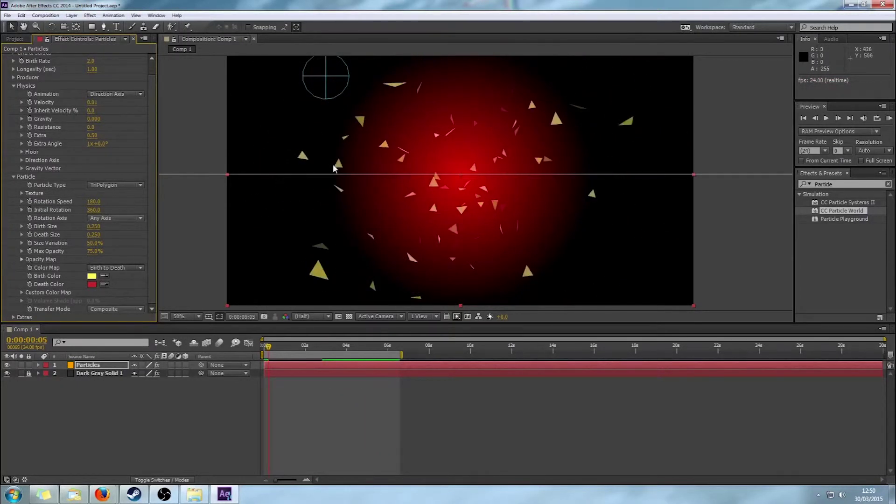
{"action": "left_click_drag", "start_coordinate": [93, 102], "coordinate": [101, 102]}
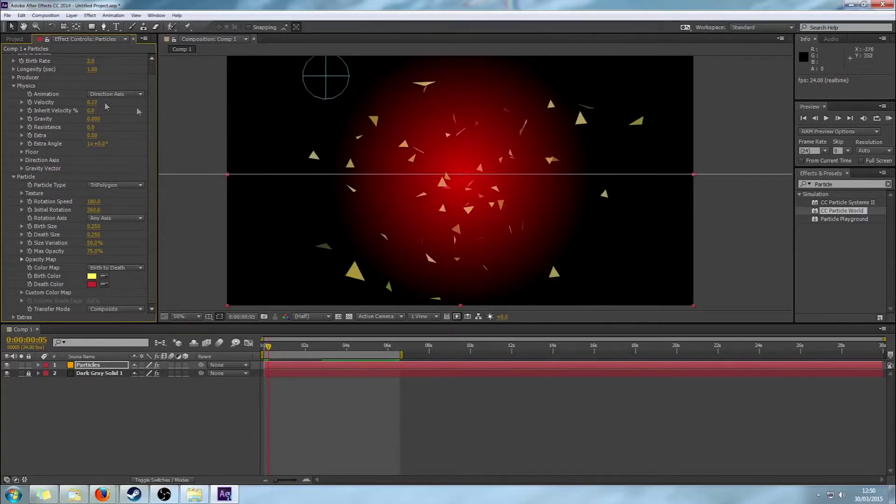
{"action": "key", "text": "space"}
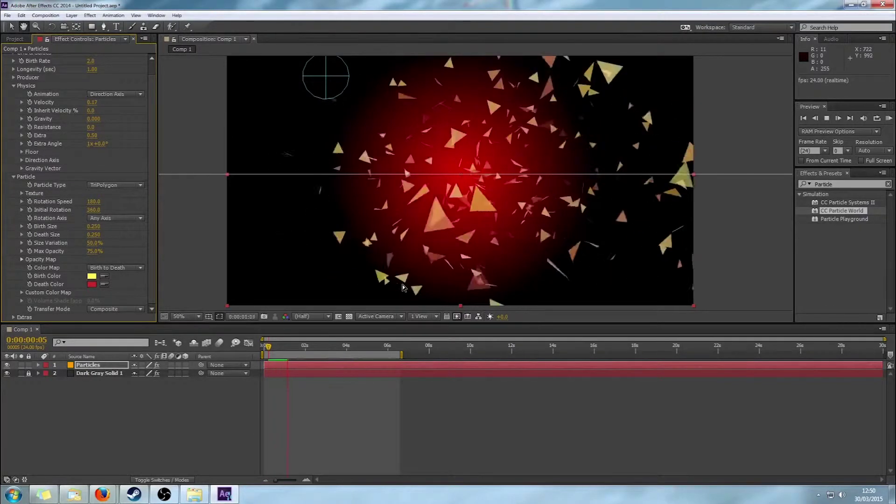
{"action": "left_click", "coordinate": [331, 72]}
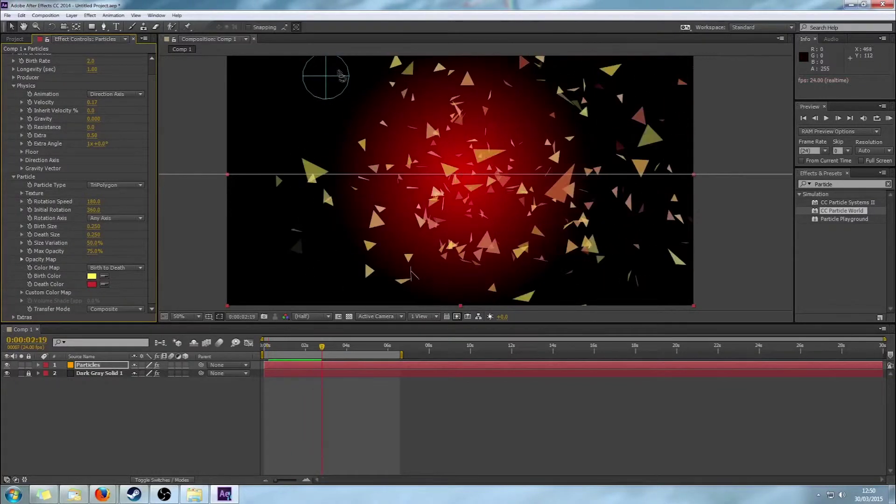
Step: Tilt the effect camera view and extend the work area to the 30-second composition end
{"action": "left_click_drag", "start_coordinate": [340, 77], "coordinate": [340, 94]}
{"action": "key", "text": "space"}
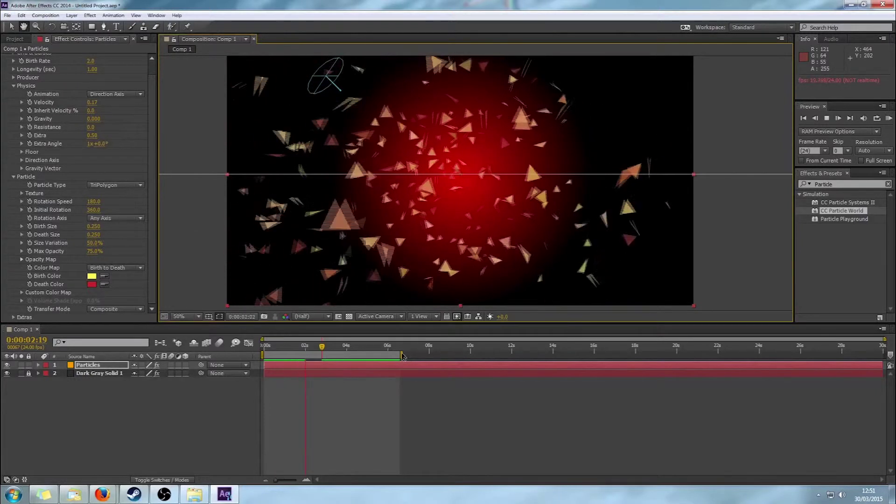
{"action": "key", "text": "space"}
{"action": "left_click_drag", "start_coordinate": [401, 355], "coordinate": [884, 355]}
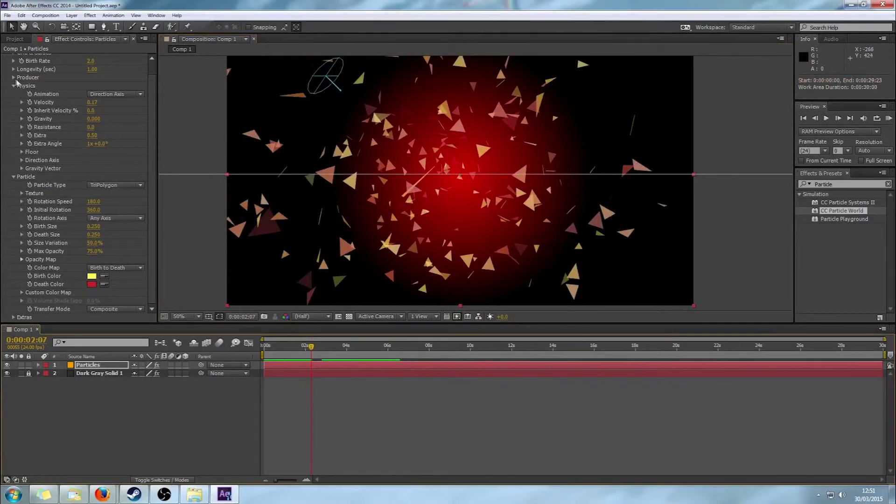
Step: Set the particle Producer to Position X 0.10, Radius X 0.435 and Radius Y 0.285
{"action": "scroll", "coordinate": [13, 70], "scroll_direction": "up", "scroll_amount": 1}
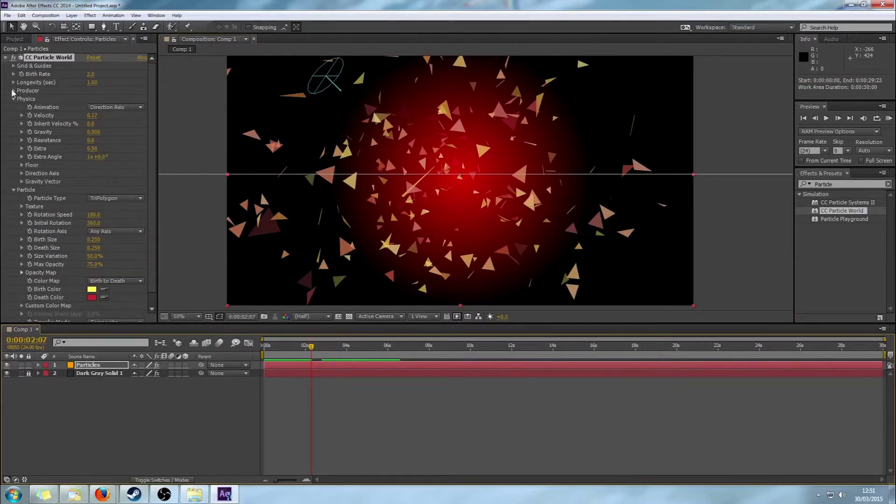
{"action": "left_click", "coordinate": [14, 91]}
{"action": "left_click_drag", "start_coordinate": [90, 103], "coordinate": [99, 98]}
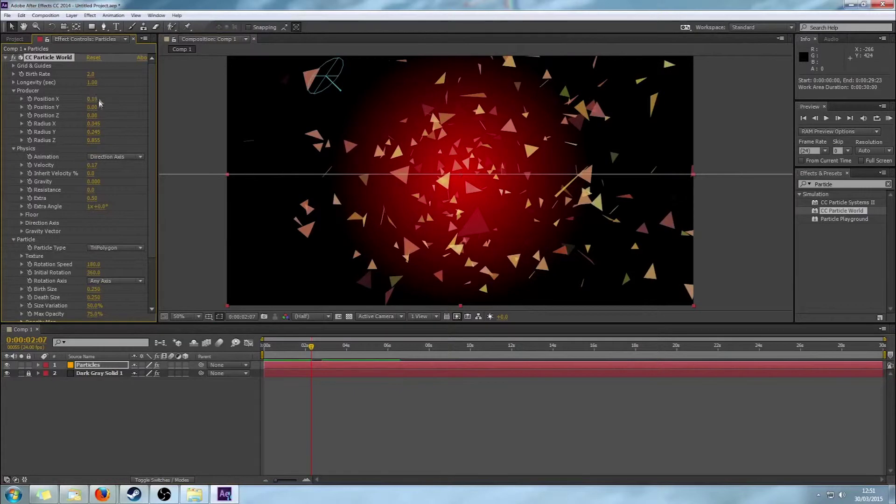
{"action": "left_click_drag", "start_coordinate": [93, 132], "coordinate": [105, 123]}
Step: Preview the wider particle spread, then return the time to 0:00:07:14
{"action": "key", "text": "space"}
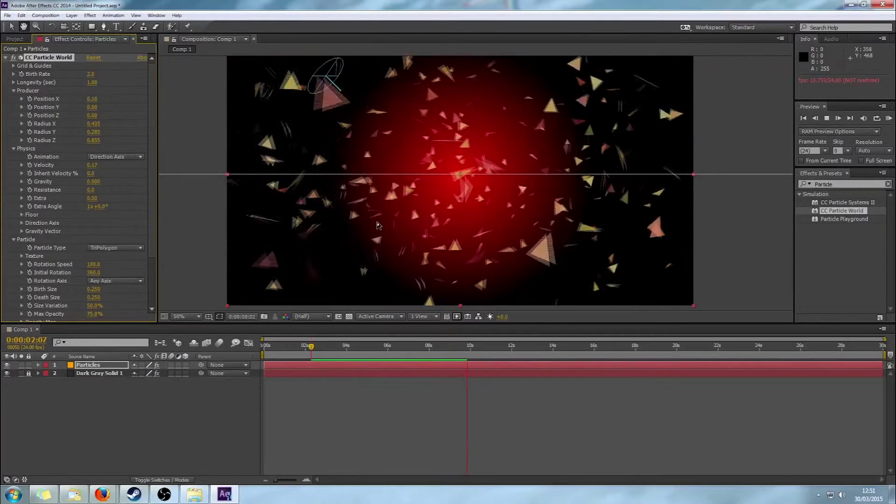
{"action": "key", "text": "space"}
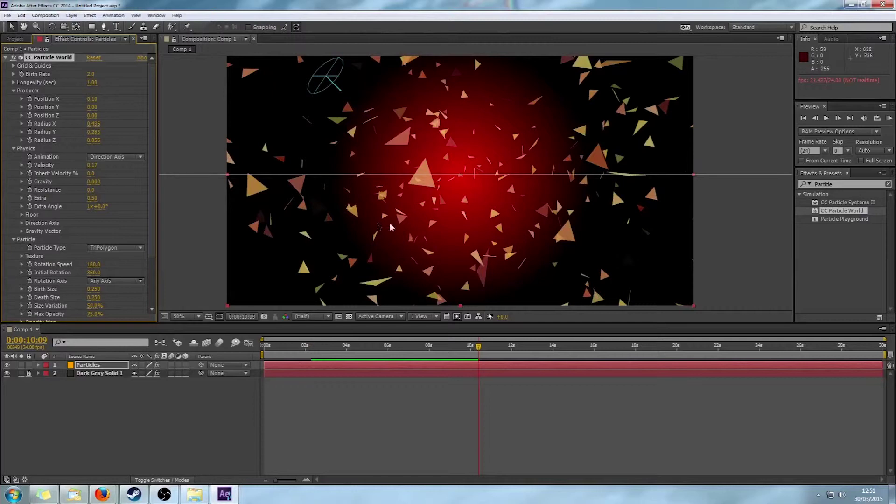
{"action": "left_click_drag", "start_coordinate": [467, 347], "coordinate": [377, 352]}
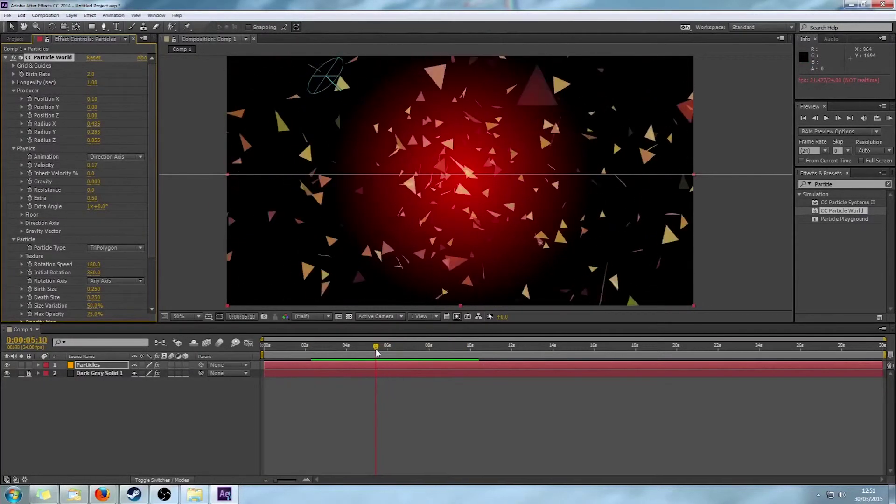
Step: Look over the Animation and Particle Type lists, keeping TriPolygon as the particle shape
{"action": "left_click", "coordinate": [130, 161]}
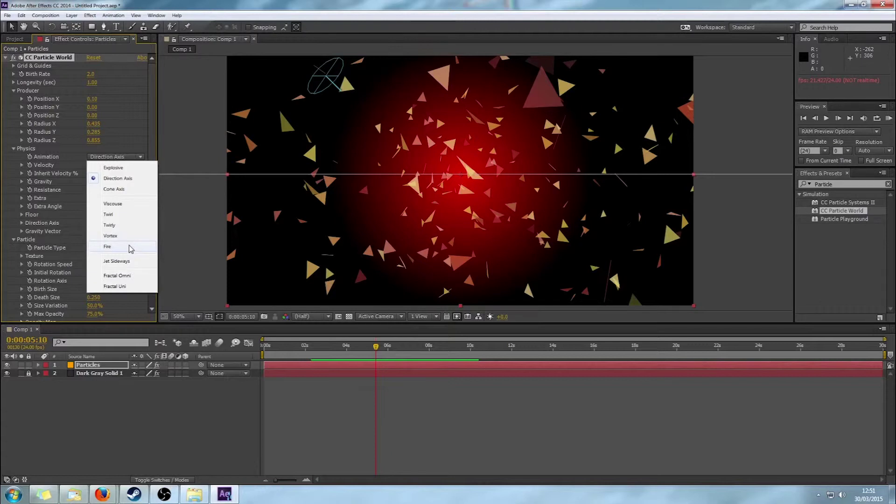
{"action": "left_click", "coordinate": [40, 251]}
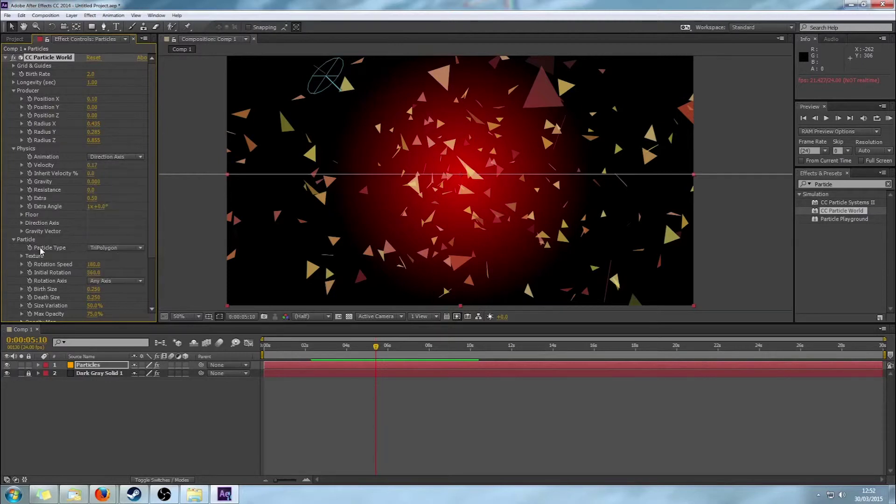
{"action": "left_click", "coordinate": [120, 250]}
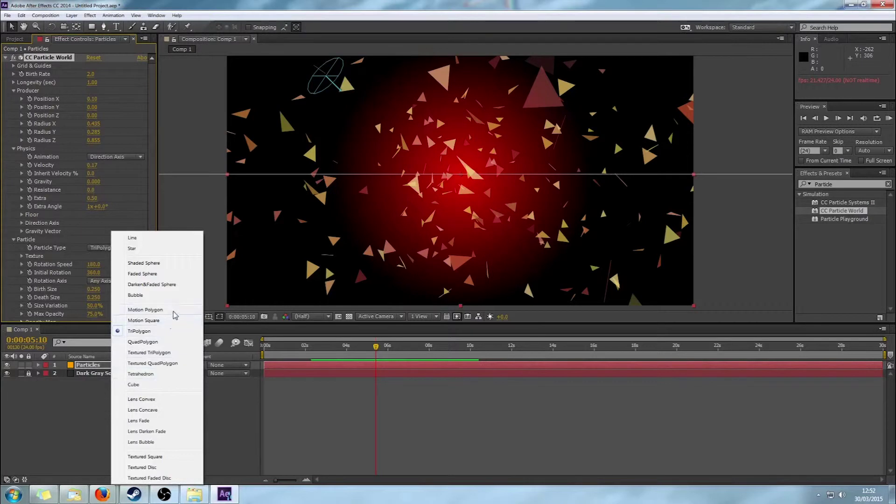
{"action": "left_click", "coordinate": [404, 5]}
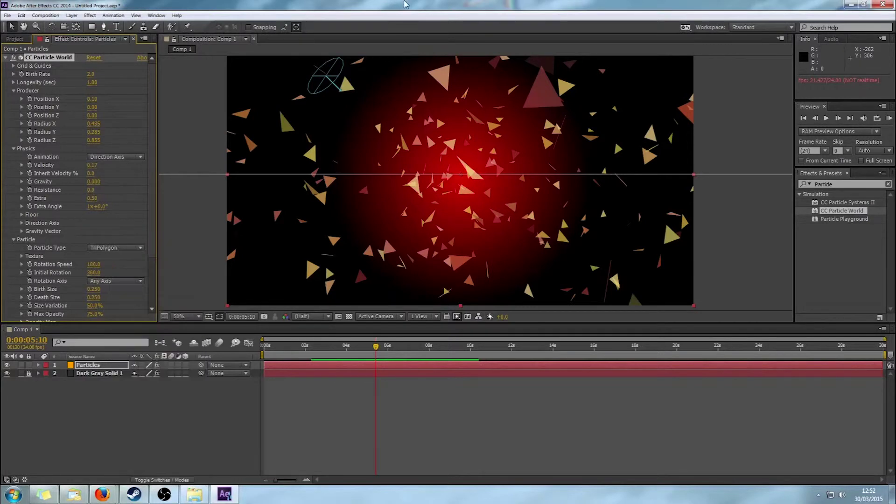
Step: Set the particle Animation to Twirly and play a preview
{"action": "left_click", "coordinate": [118, 156]}
{"action": "left_click", "coordinate": [135, 228]}
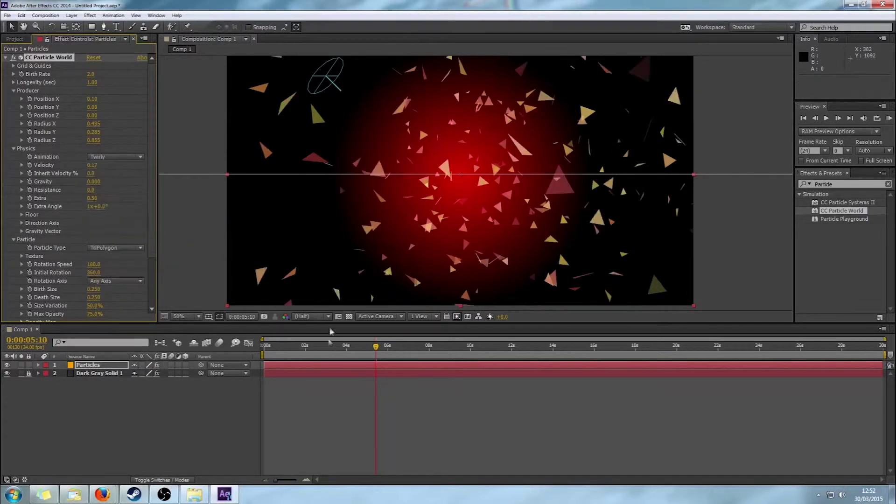
{"action": "key", "text": "space"}
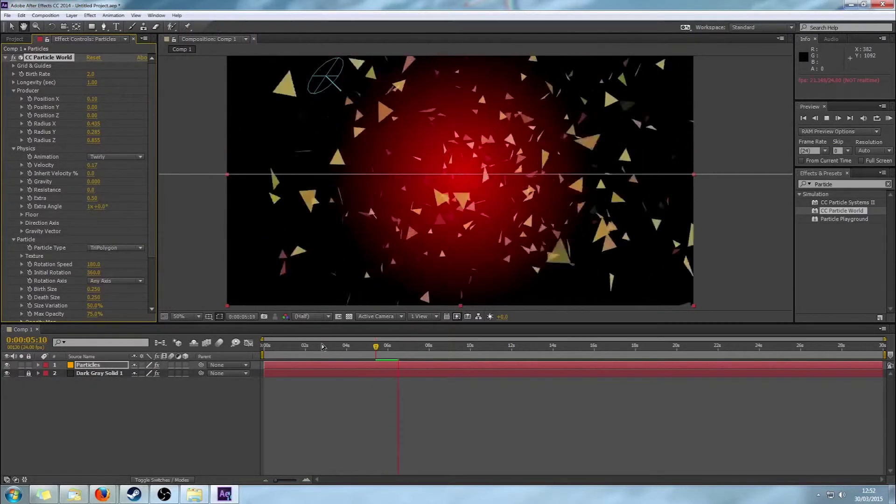
Step: Scrub Birth Rate down toward 0.6 and adjust Velocity, previewing the thinner particles
{"action": "key", "text": "space"}
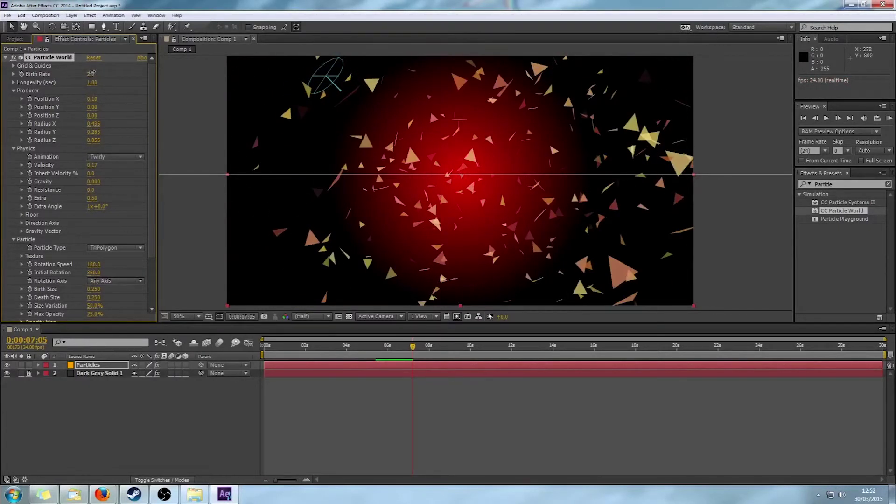
{"action": "left_click_drag", "start_coordinate": [91, 73], "coordinate": [84, 73]}
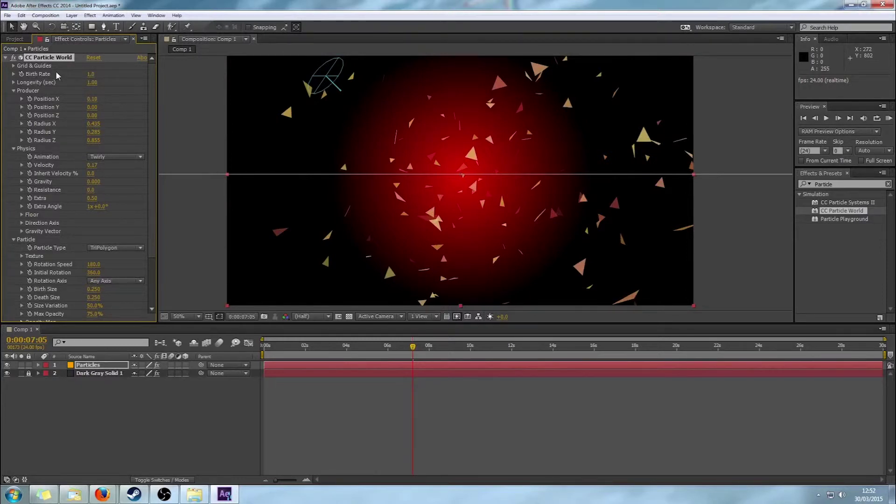
{"action": "mouse_move", "coordinate": [90, 74]}
{"action": "left_mouse_down"}
{"action": "mouse_move", "coordinate": [140, 76]}
{"action": "mouse_move", "coordinate": [96, 77]}
{"action": "left_mouse_up"}
{"action": "left_click_drag", "start_coordinate": [179, 136], "coordinate": [149, 136]}
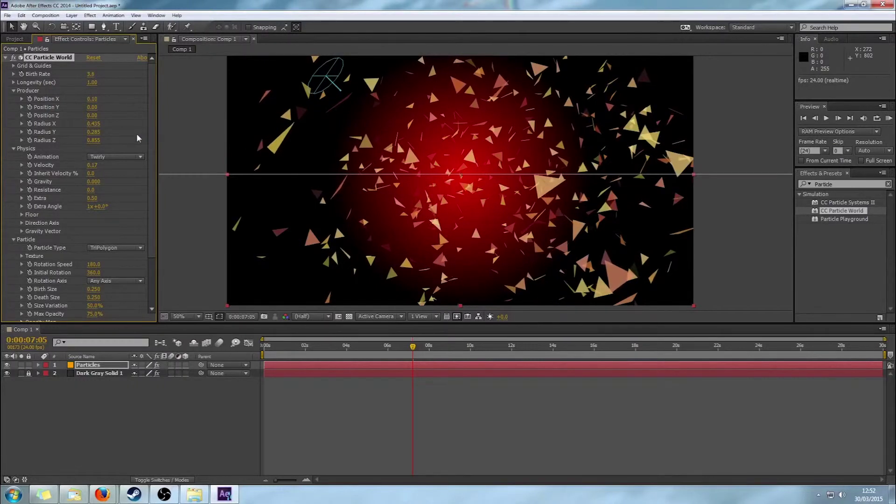
{"action": "key", "text": "space"}
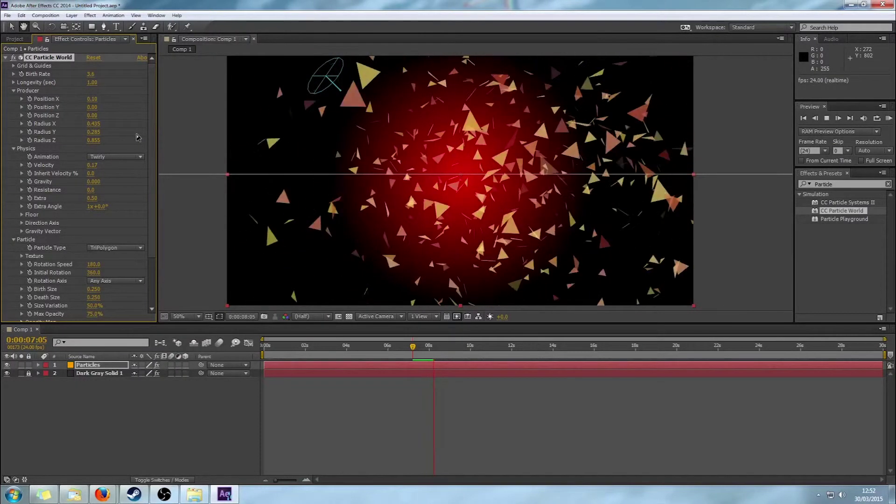
{"action": "key", "text": "space"}
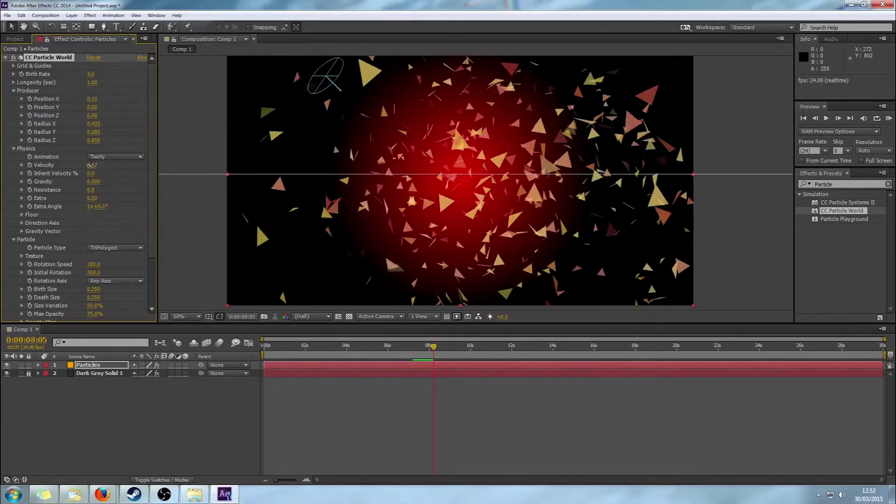
{"action": "left_click_drag", "start_coordinate": [91, 165], "coordinate": [87, 166]}
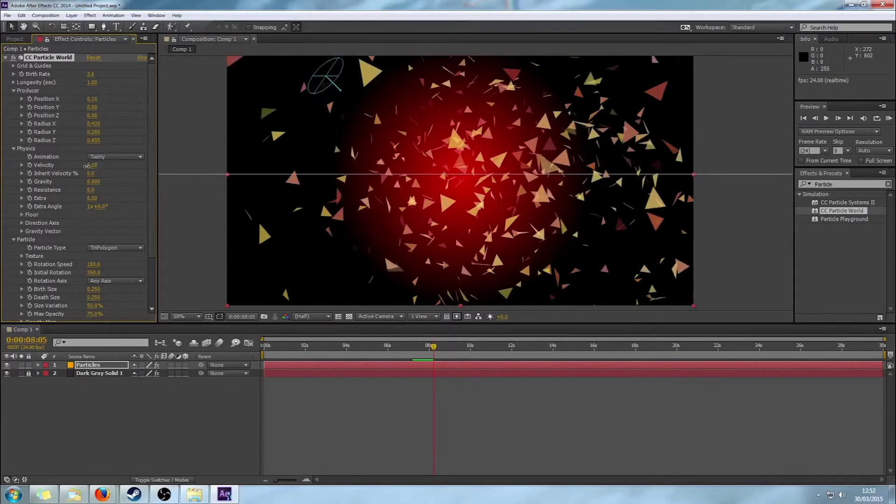
{"action": "key", "text": "space"}
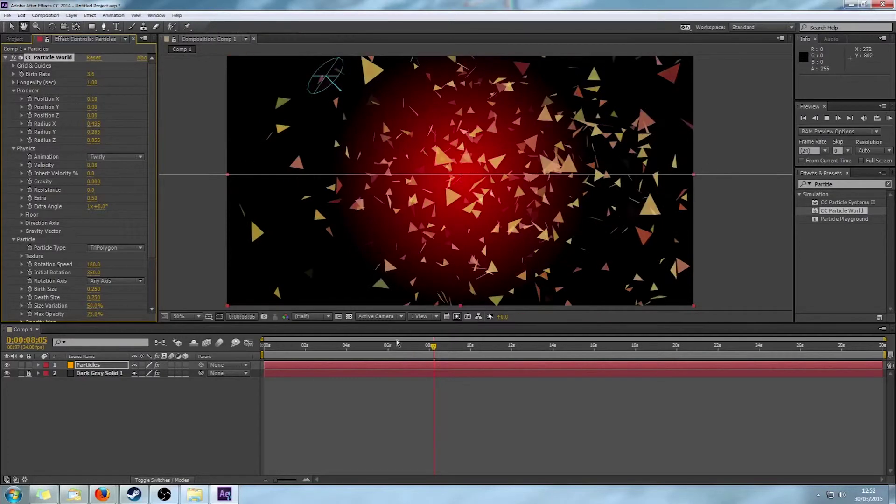
{"action": "key", "text": "space"}
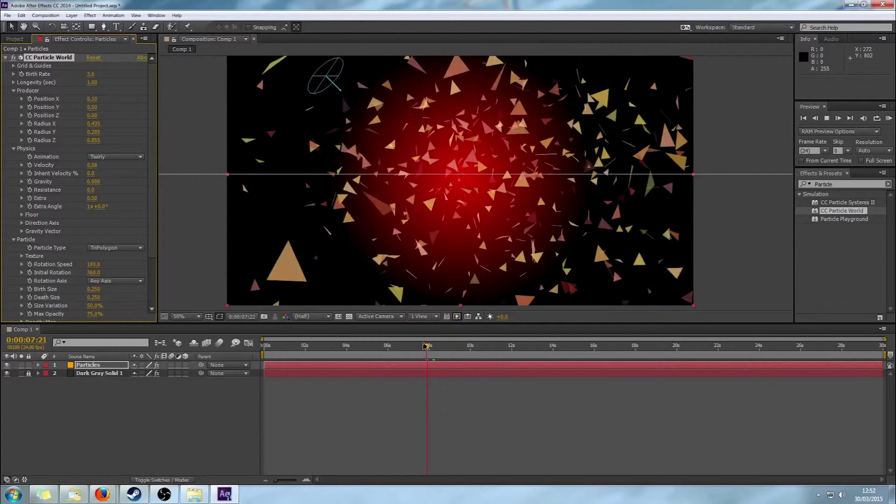
{"action": "left_click_drag", "start_coordinate": [426, 349], "coordinate": [430, 351]}
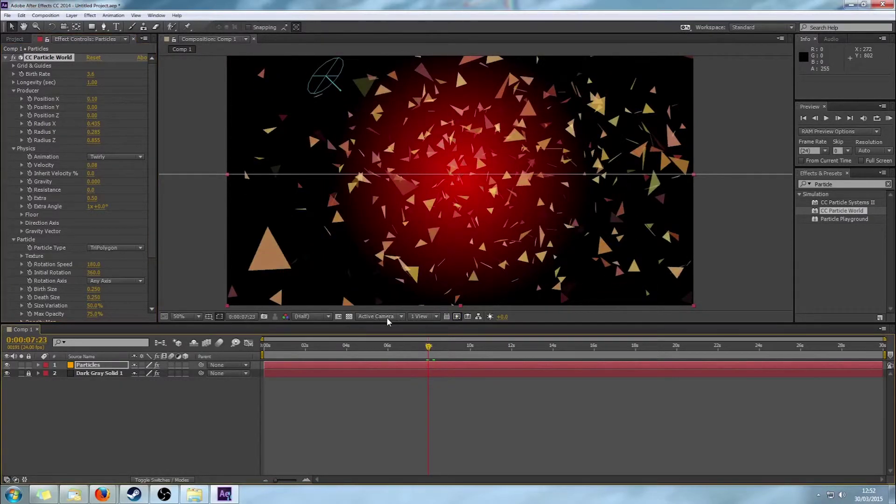
Step: Set the Birth Rate to 0.5 and preview the sparse particles
{"action": "left_click", "coordinate": [91, 73]}
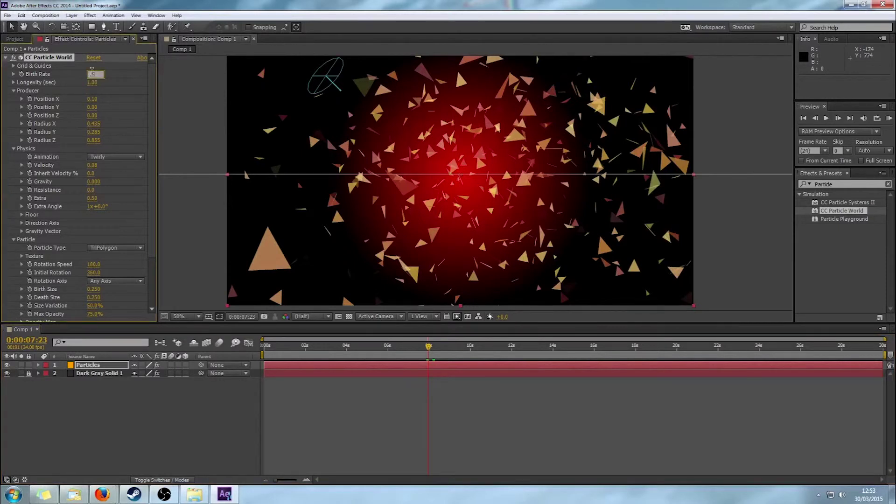
{"action": "key", "text": "Return"}
{"action": "key", "text": "space"}
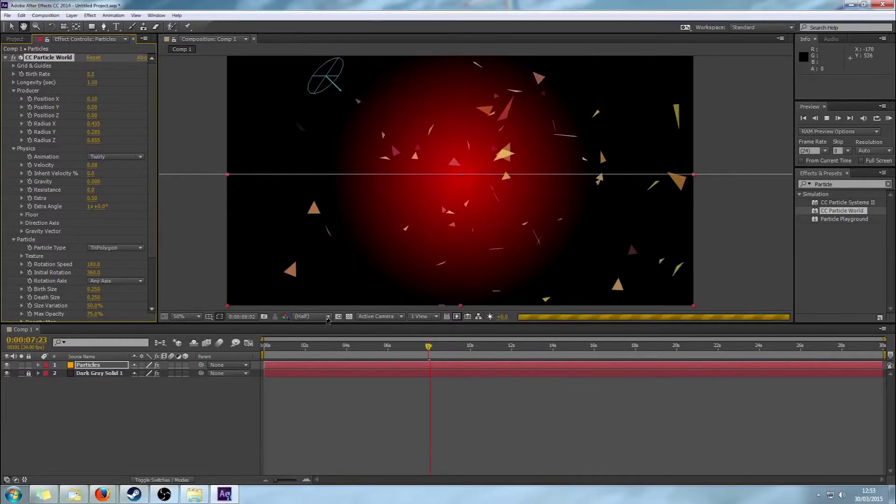
Step: Switch preview resolution to Quarter and play the animation from 0:00:03:02
{"action": "left_click", "coordinate": [322, 316]}
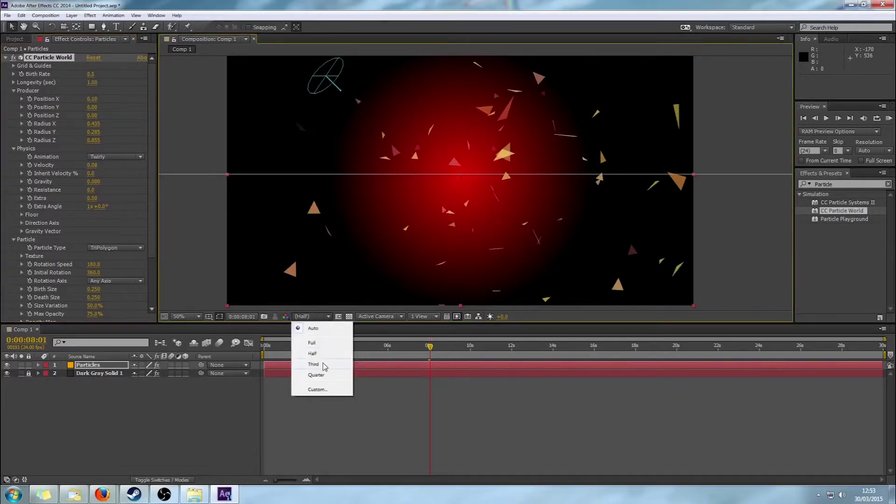
{"action": "left_click", "coordinate": [328, 375]}
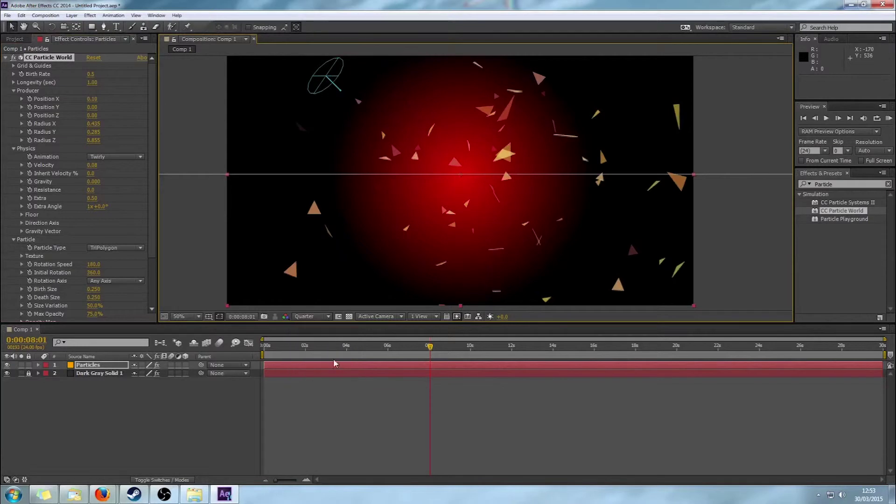
{"action": "left_click", "coordinate": [328, 347]}
{"action": "key", "text": "space"}
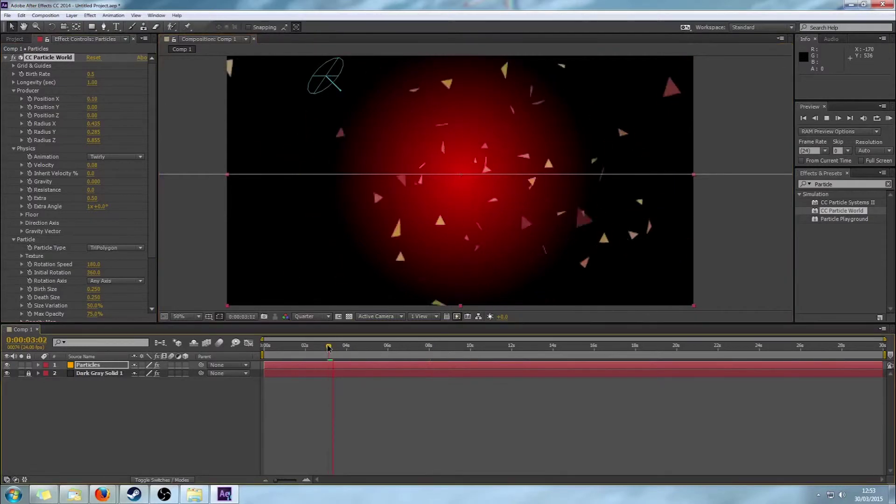
{"action": "key", "text": "space"}
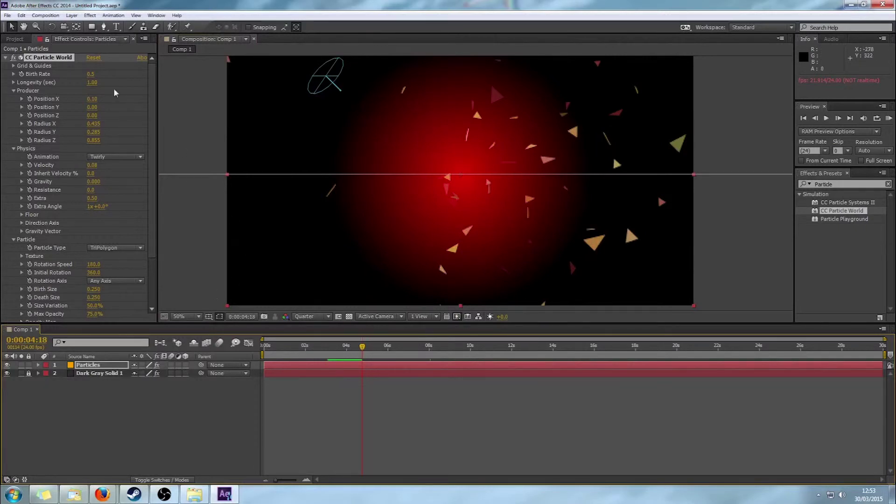
Step: Raise the Birth Rate to 0.8 and preview the denser particles
{"action": "left_click", "coordinate": [91, 74]}
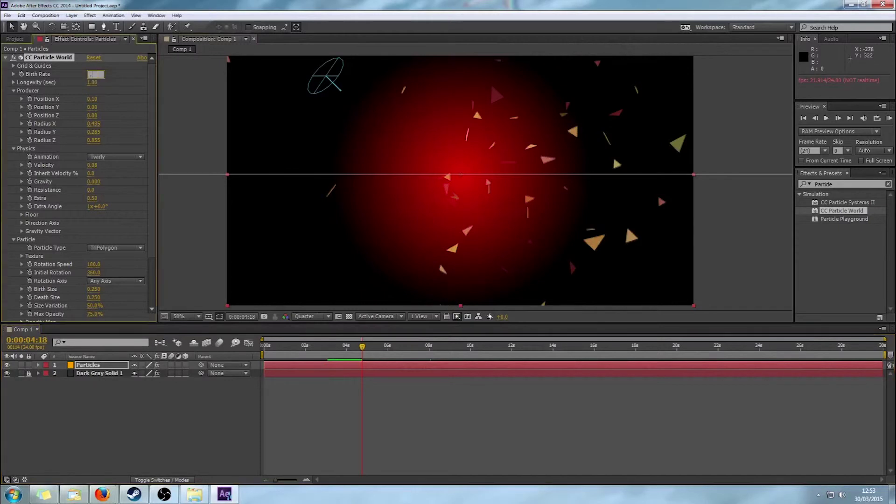
{"action": "type", "text": "0.8"}
{"action": "key", "text": "Return"}
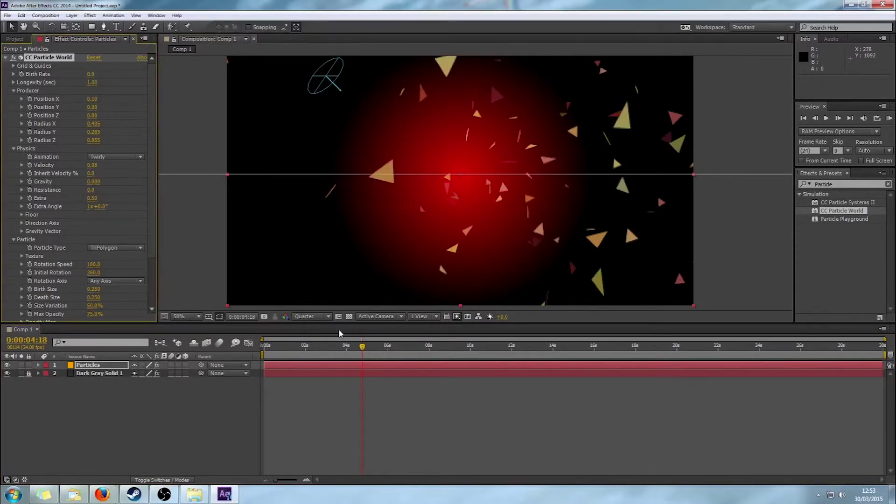
{"action": "key", "text": "space"}
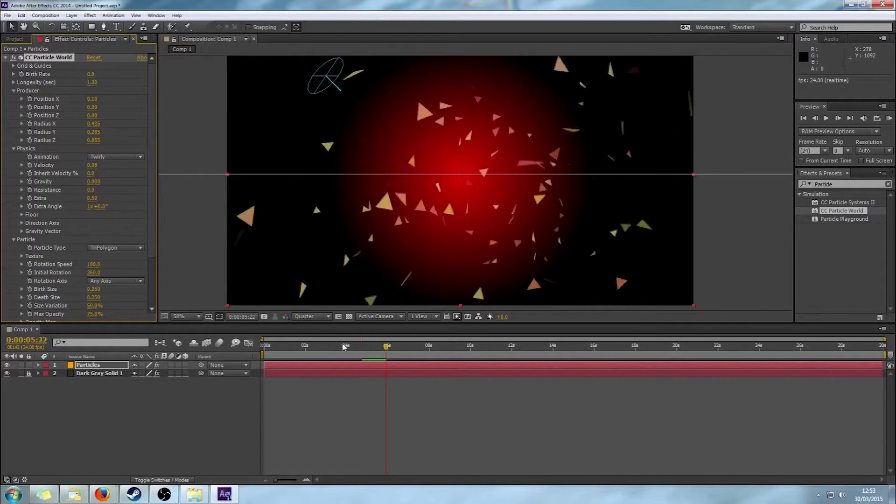
Step: Switch the particle Animation from Twirly to Direction Axis, stop playback and collapse CC Particle World
{"action": "left_click", "coordinate": [102, 158]}
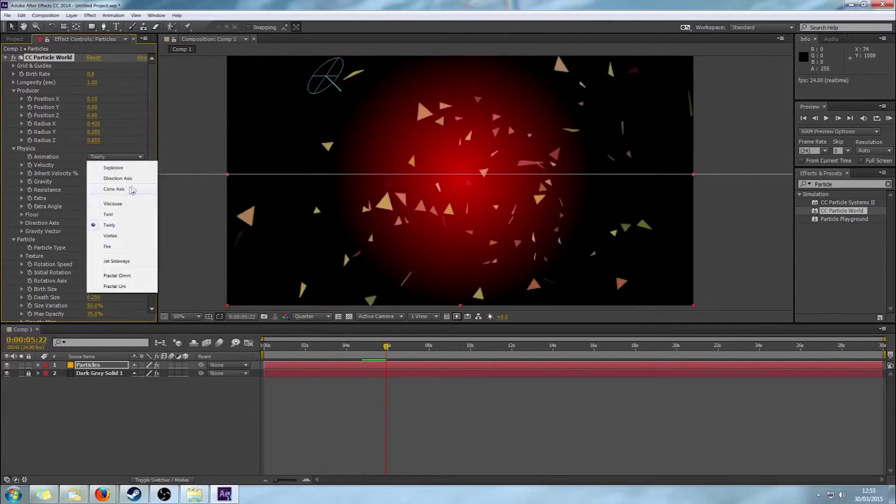
{"action": "left_click", "coordinate": [142, 180]}
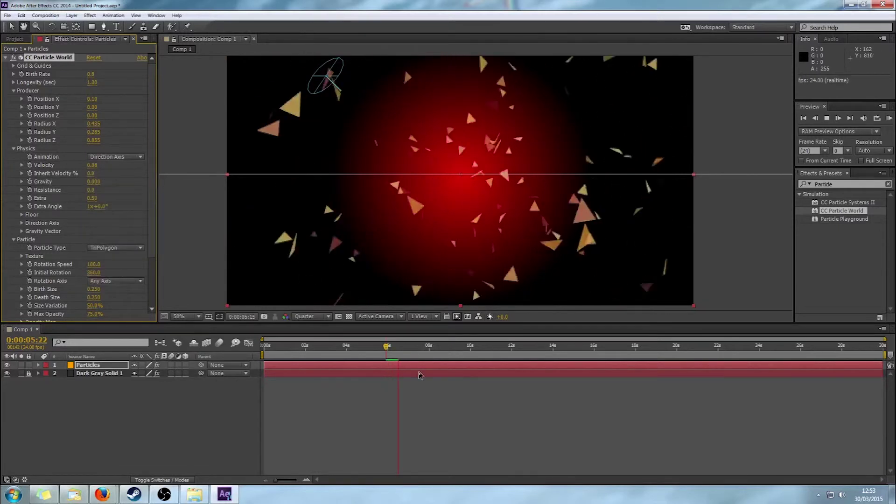
{"action": "key", "text": "space"}
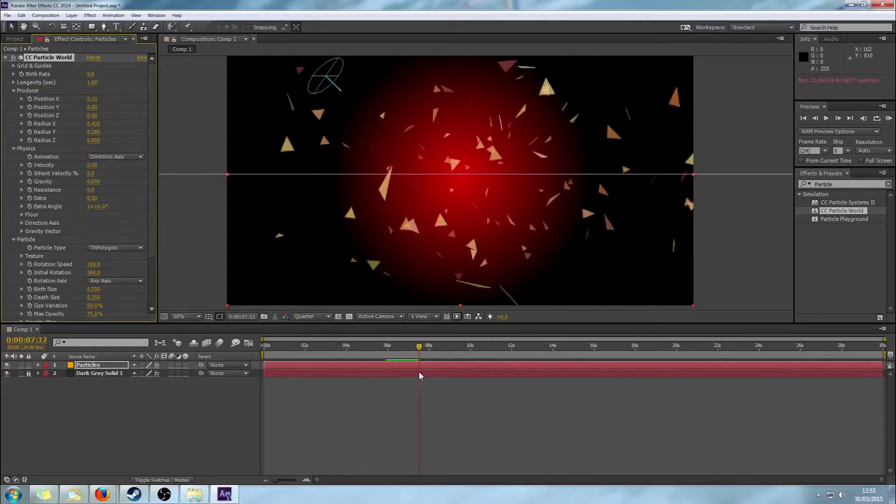
{"action": "left_click", "coordinate": [5, 56]}
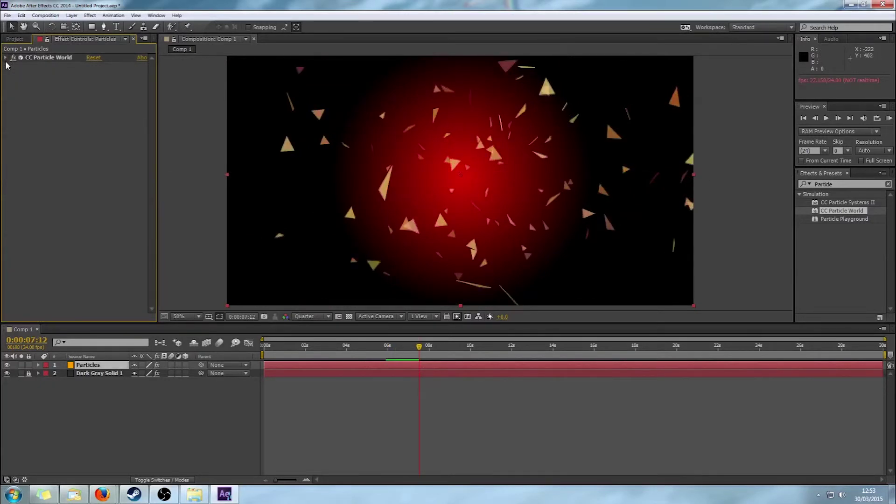
Step: Search 'glo' in Effects & Presets and drop Glow onto the Particles layer
{"action": "left_click", "coordinate": [842, 183]}
{"action": "type", "text": "glow"}
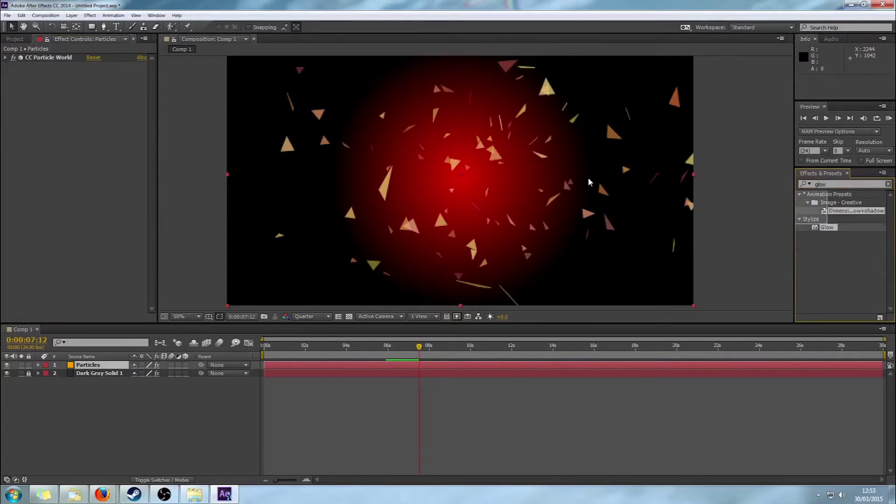
{"action": "left_click_drag", "start_coordinate": [827, 228], "coordinate": [508, 180]}
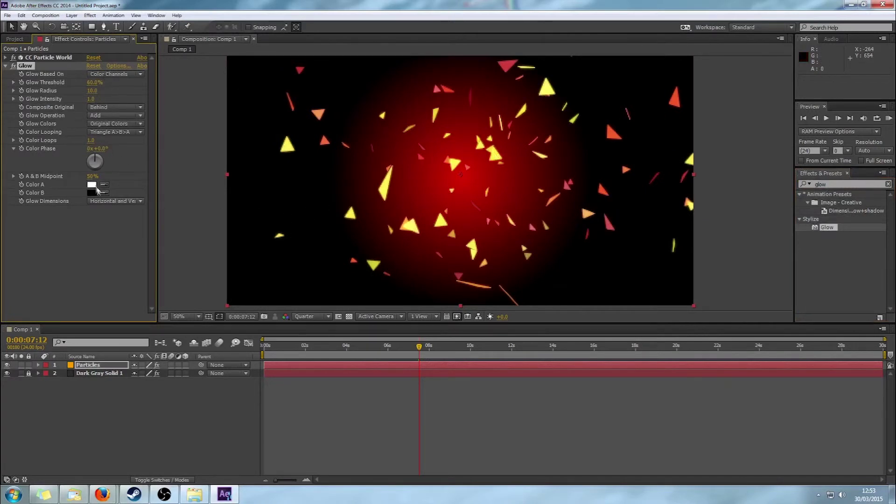
Step: Make Glow Color A yellow (FFFF00) and set preview resolution back to Half
{"action": "left_click", "coordinate": [92, 185]}
{"action": "left_click", "coordinate": [455, 186]}
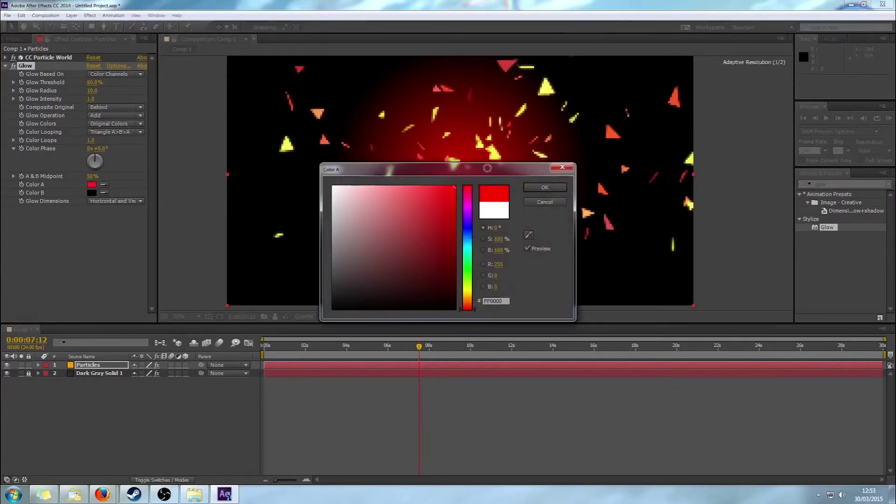
{"action": "left_click", "coordinate": [466, 293]}
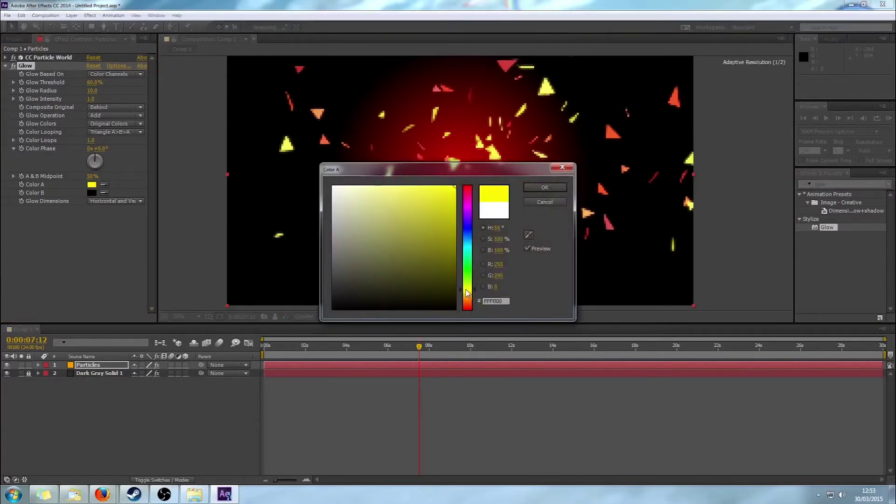
{"action": "left_click", "coordinate": [560, 189]}
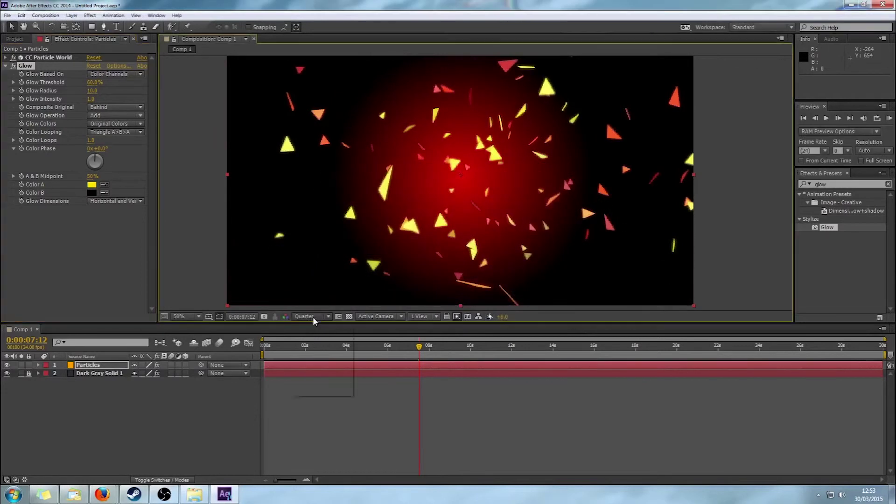
{"action": "left_click", "coordinate": [313, 316]}
{"action": "left_click", "coordinate": [312, 353]}
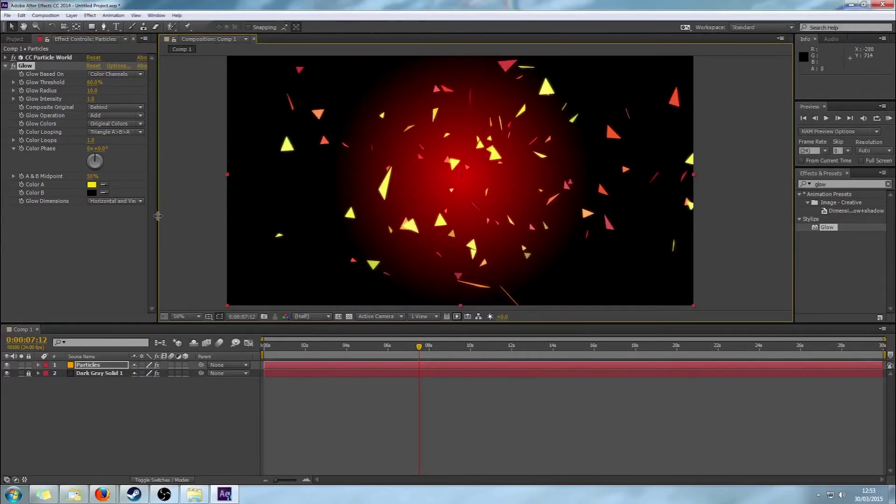
Step: Set Glow Color B to white
{"action": "left_click", "coordinate": [92, 193]}
{"action": "left_click", "coordinate": [411, 199]}
{"action": "left_click_drag", "start_coordinate": [410, 200], "coordinate": [333, 186]}
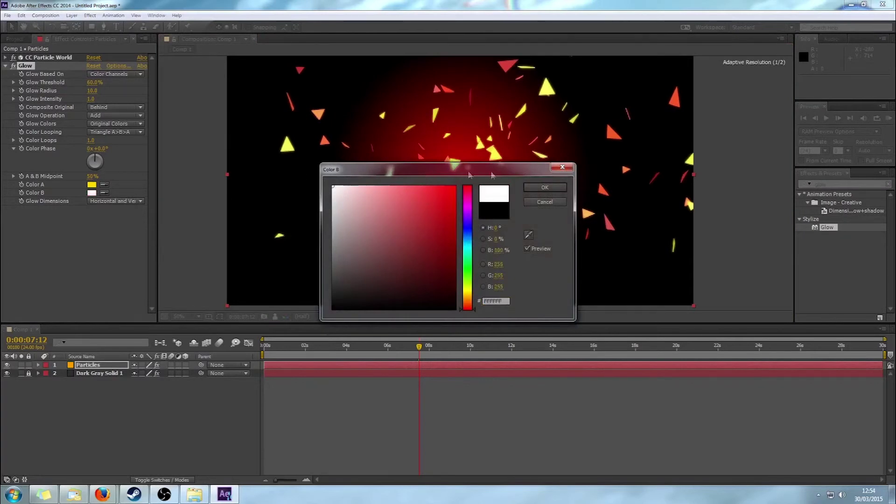
{"action": "left_click", "coordinate": [545, 187]}
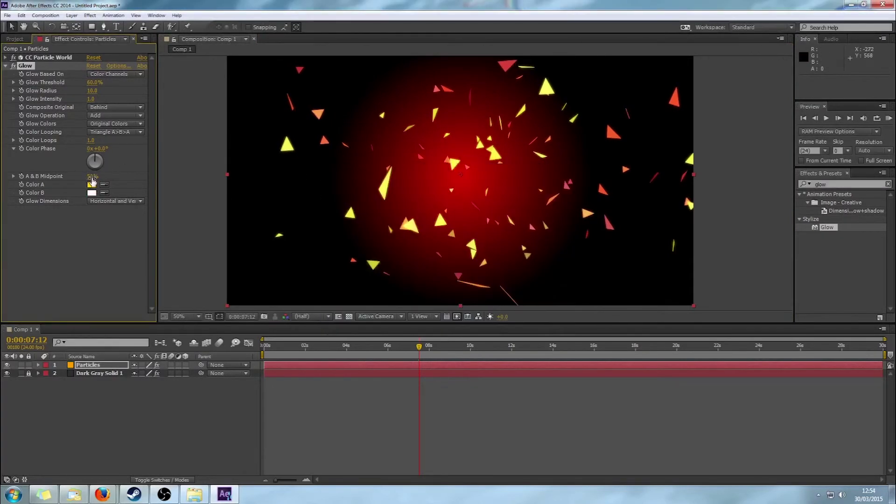
Step: Raise Glow Threshold to 83.5% and widen Radius to 82.0 with the gradient background hidden
{"action": "mouse_move", "coordinate": [98, 87]}
{"action": "left_mouse_down"}
{"action": "mouse_move", "coordinate": [118, 78]}
{"action": "mouse_move", "coordinate": [103, 90]}
{"action": "mouse_move", "coordinate": [115, 91]}
{"action": "left_mouse_up"}
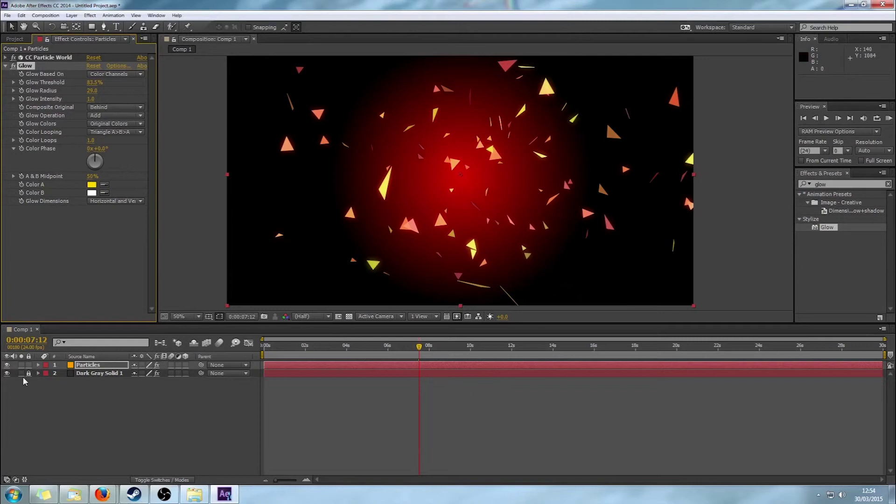
{"action": "left_click", "coordinate": [8, 373]}
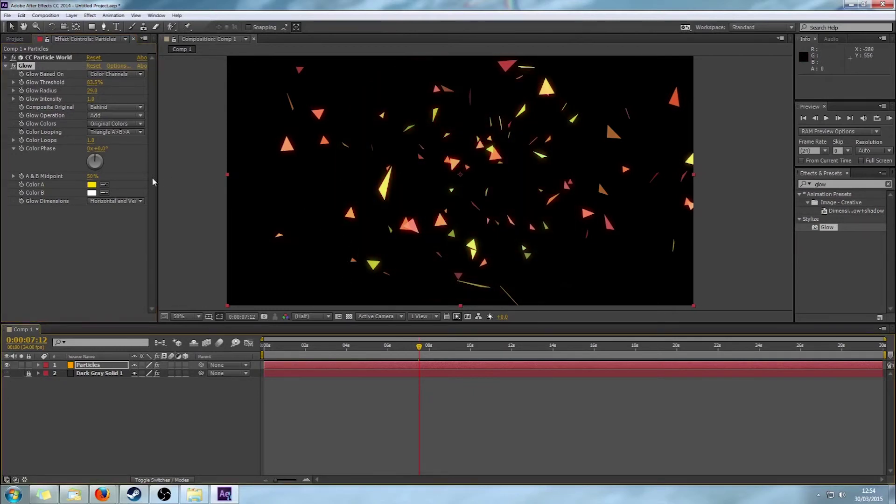
{"action": "left_click_drag", "start_coordinate": [93, 94], "coordinate": [120, 99]}
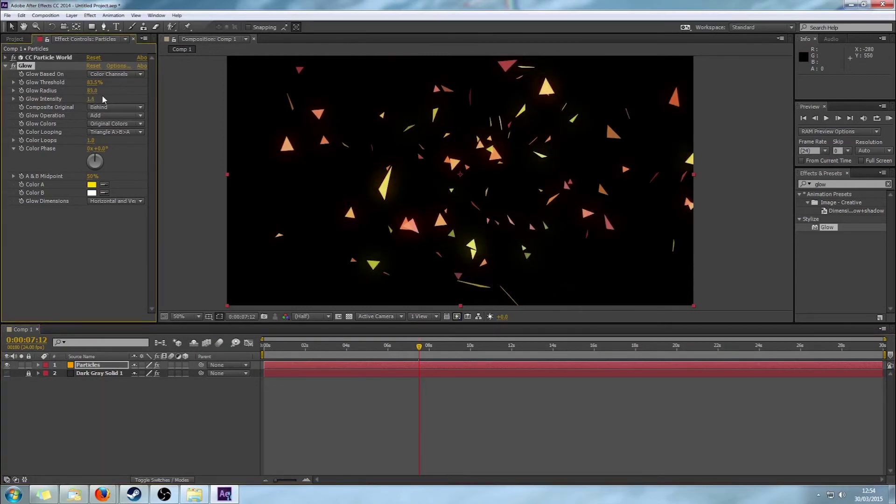
Step: Lower Glow Threshold to 68.2%, show the red background again and go to 0:00:04:23
{"action": "left_click", "coordinate": [101, 102]}
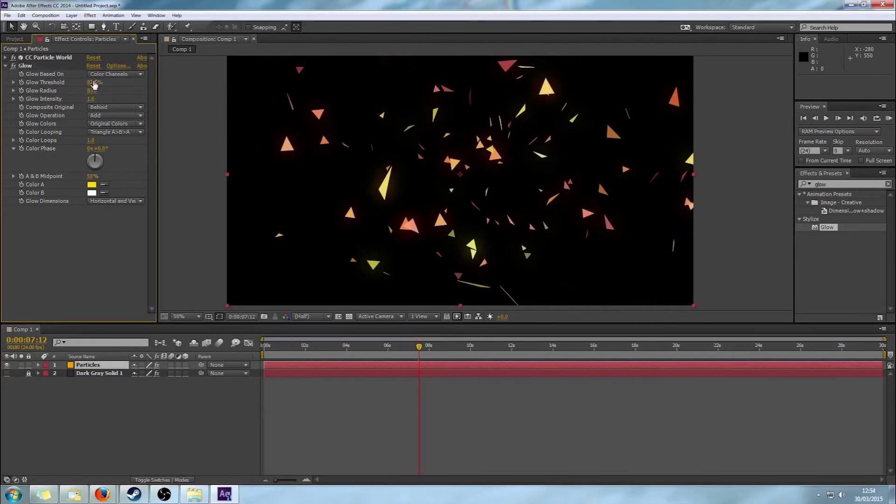
{"action": "left_click_drag", "start_coordinate": [88, 82], "coordinate": [74, 84]}
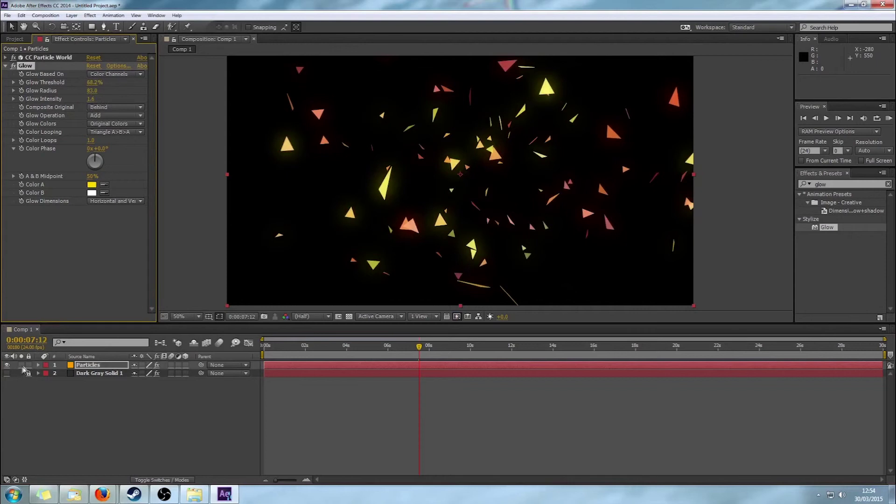
{"action": "left_click", "coordinate": [6, 373]}
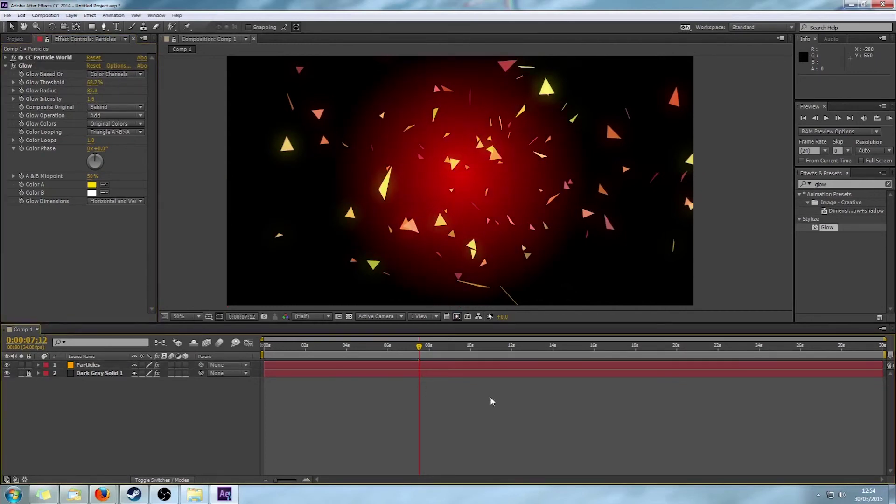
{"action": "left_click", "coordinate": [367, 348]}
Step: Preview the glowing particles, then switch to Quarter resolution and play from 0:00:04:09
{"action": "key", "text": "space"}
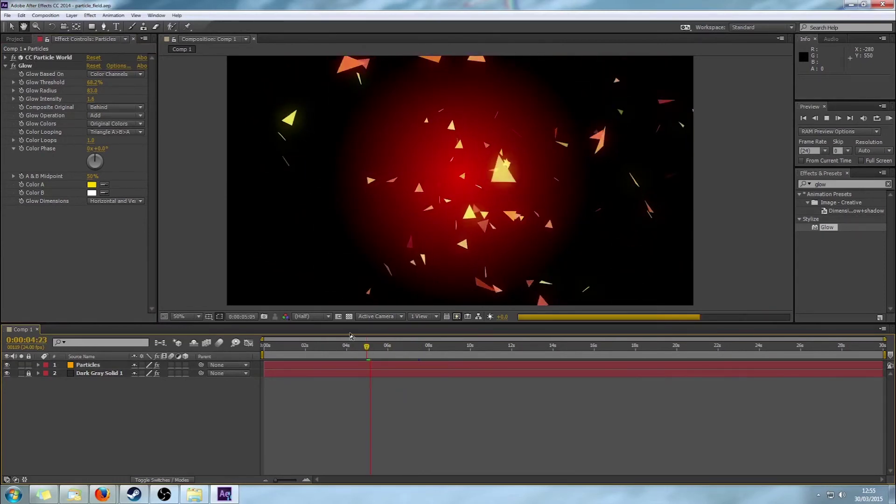
{"action": "key", "text": "space"}
{"action": "left_click", "coordinate": [302, 319]}
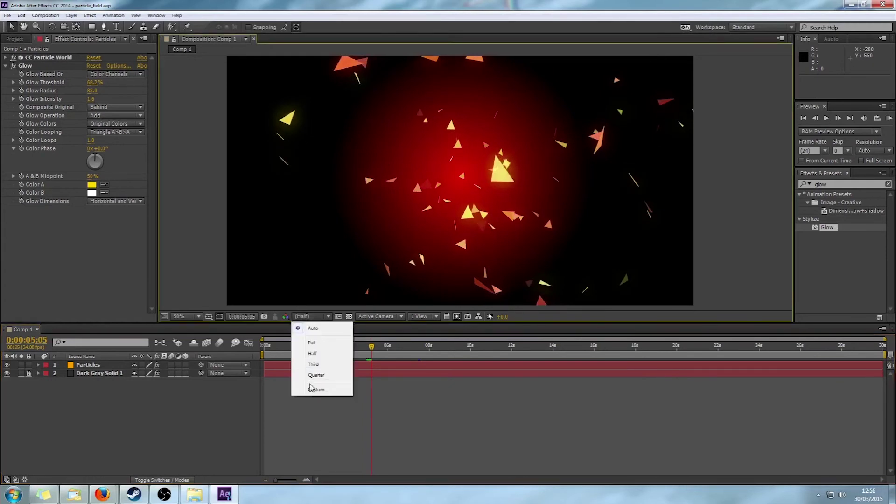
{"action": "left_click", "coordinate": [347, 371]}
{"action": "left_click", "coordinate": [354, 346]}
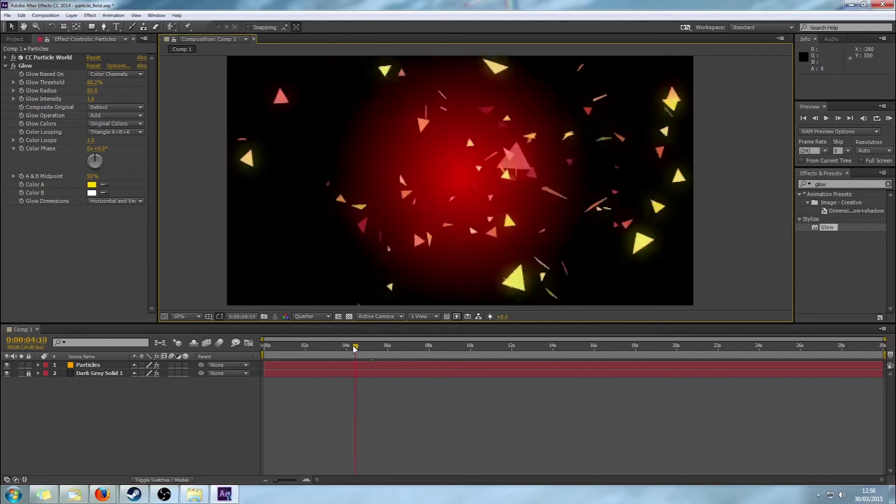
{"action": "key", "text": "space"}
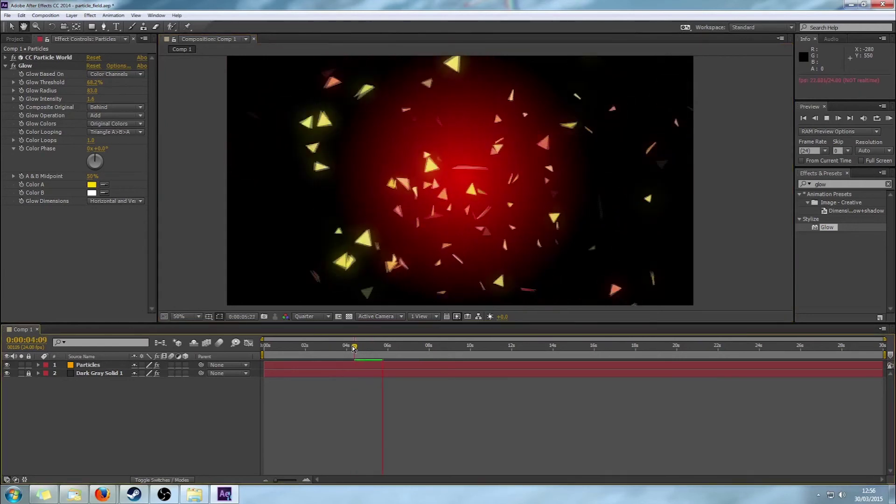